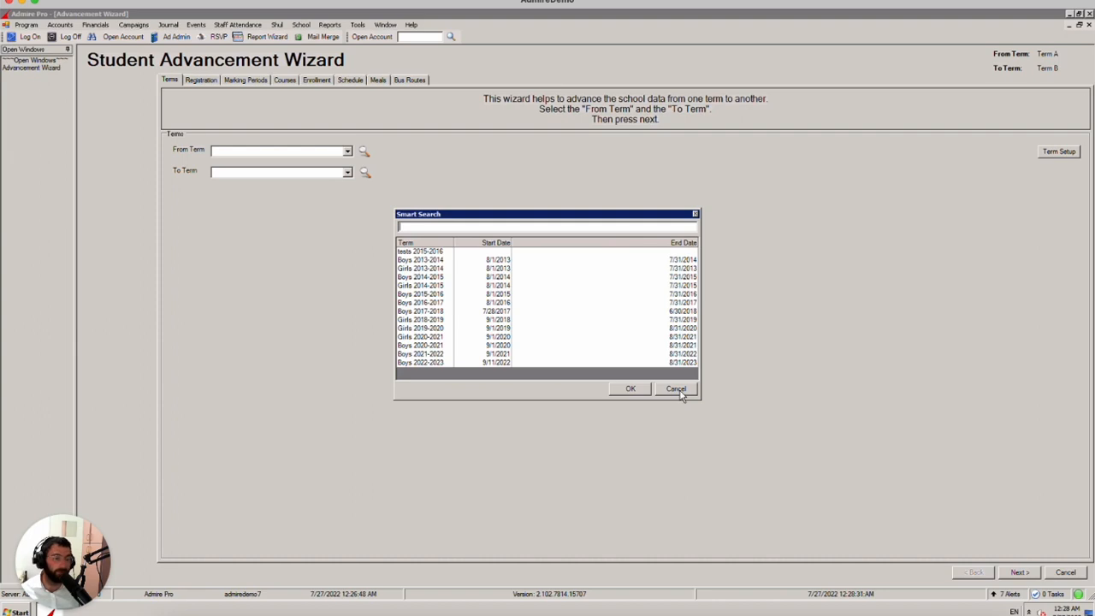
# Step: Look through the existing terms and the blank entry row in the term setup, then close it without changes
pyautogui.click(676, 389)
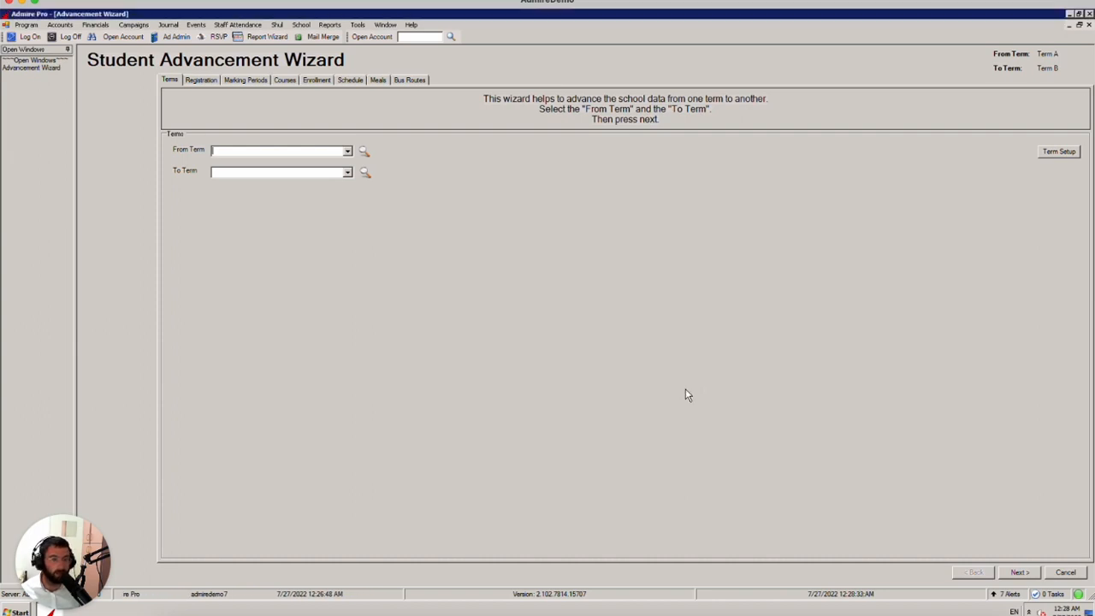
pyautogui.click(1059, 157)
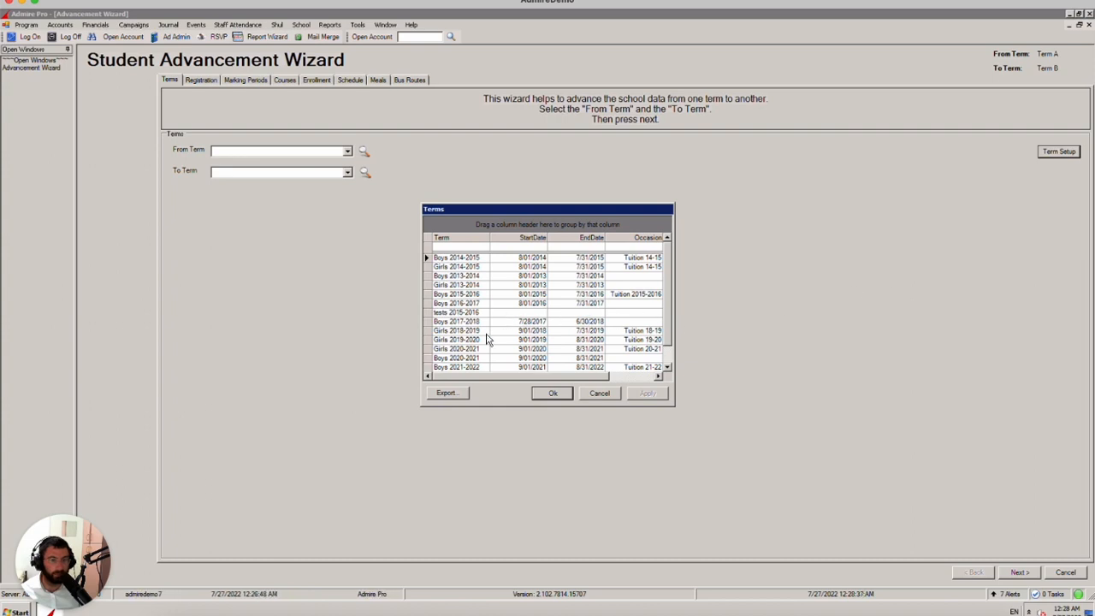
pyautogui.click(672, 332)
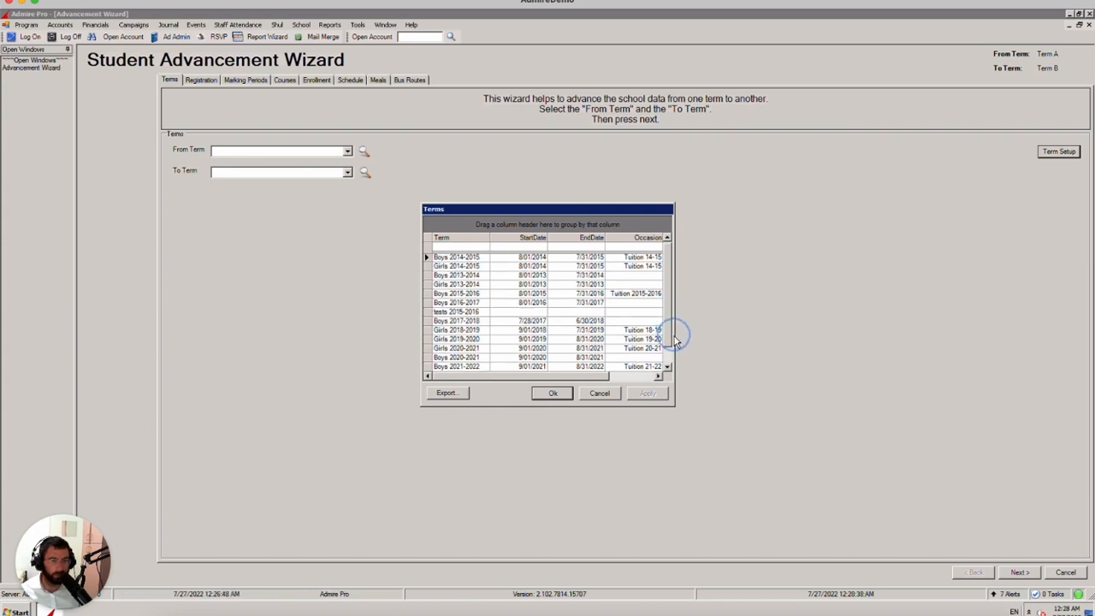
pyautogui.click(461, 368)
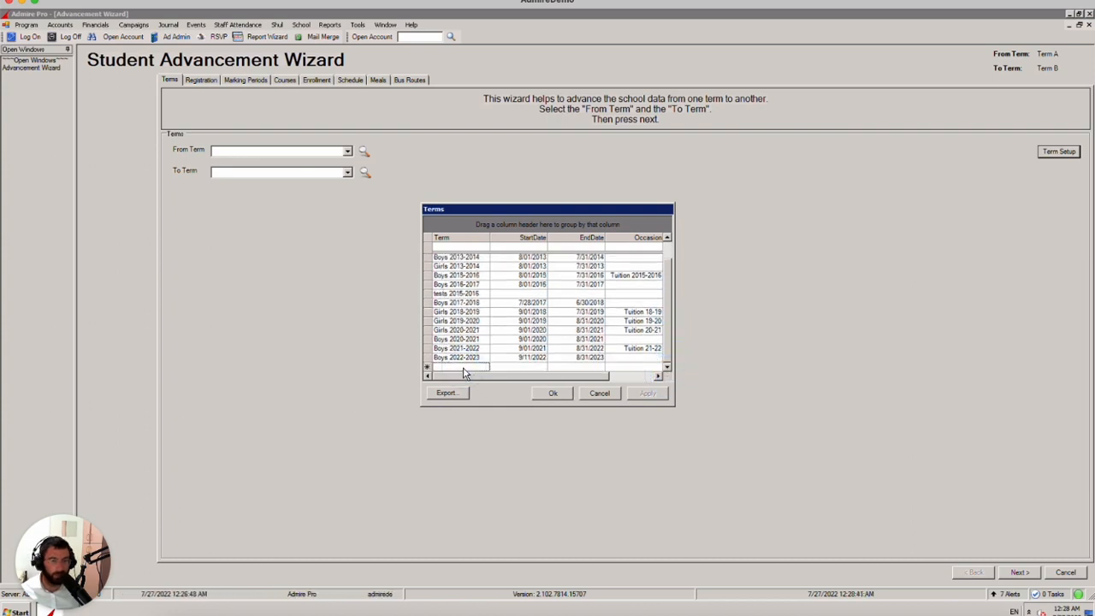
pyautogui.click(530, 368)
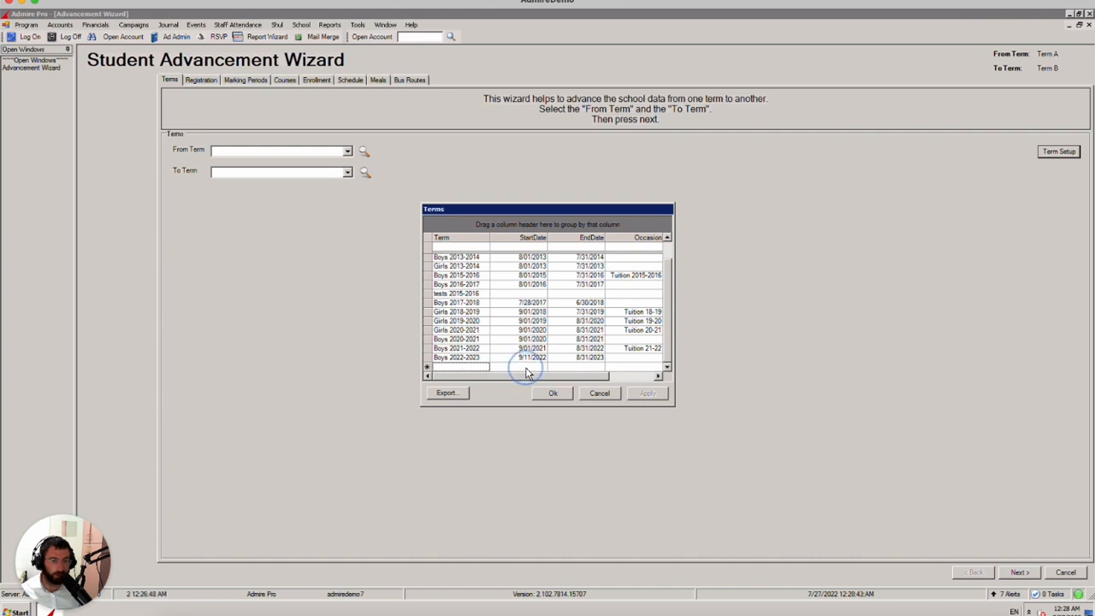
pyautogui.click(585, 369)
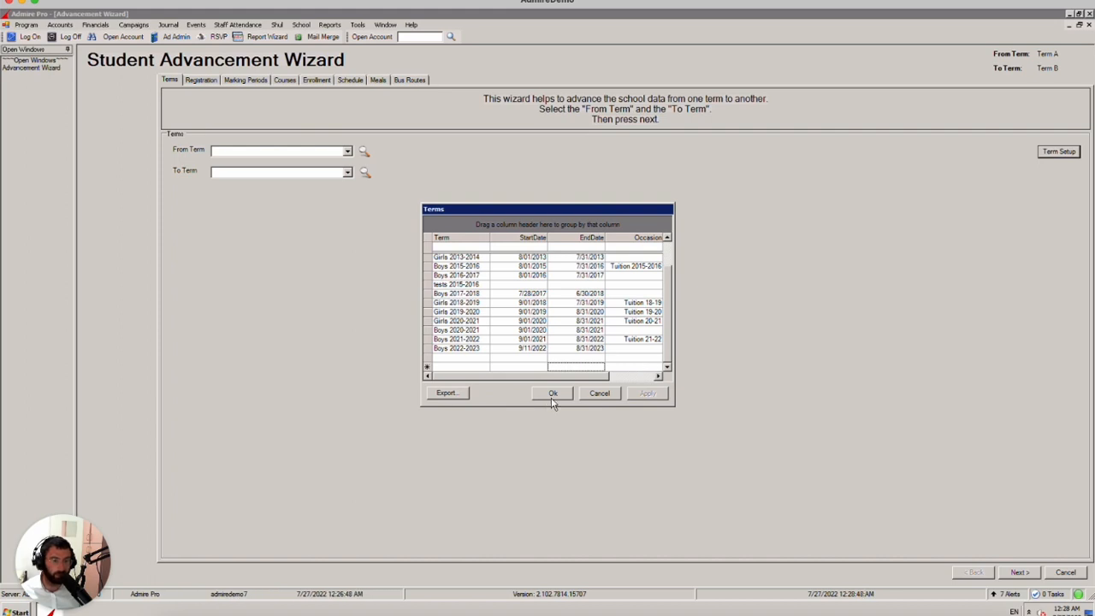
pyautogui.click(596, 394)
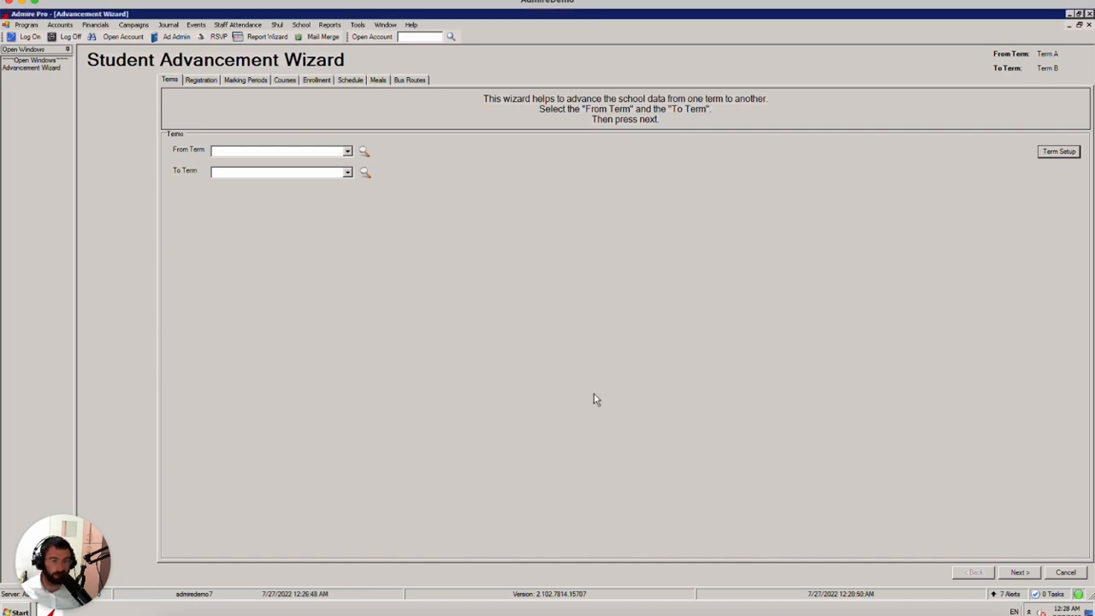
# Step: Set the From Term to Boys 2013-2014 and the To Term to Boys 2014-2015, and continue to registration
pyautogui.click(364, 151)
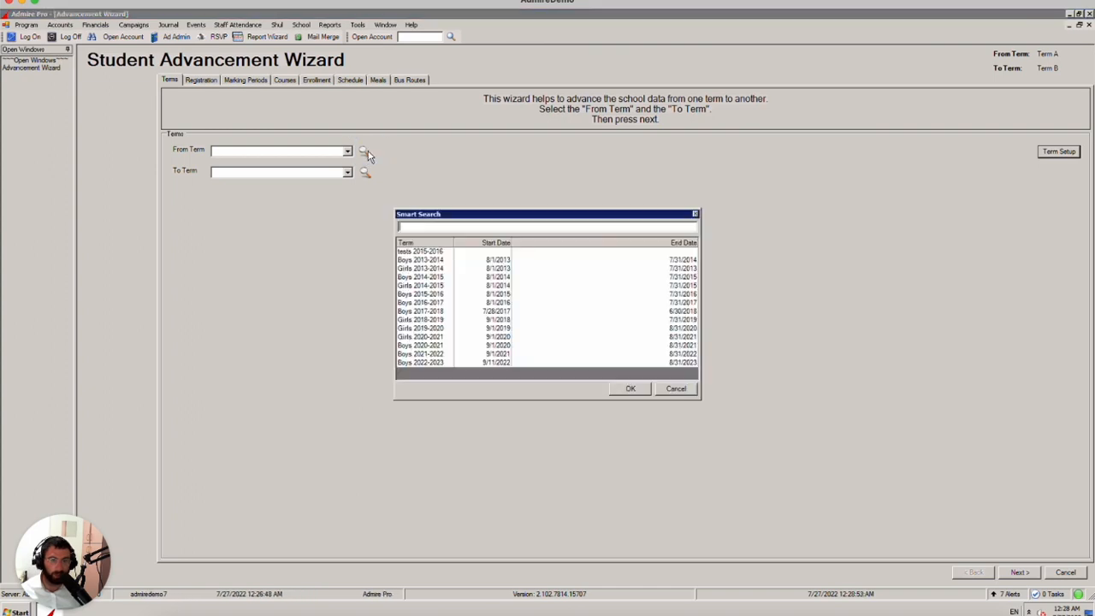
pyautogui.click(423, 262)
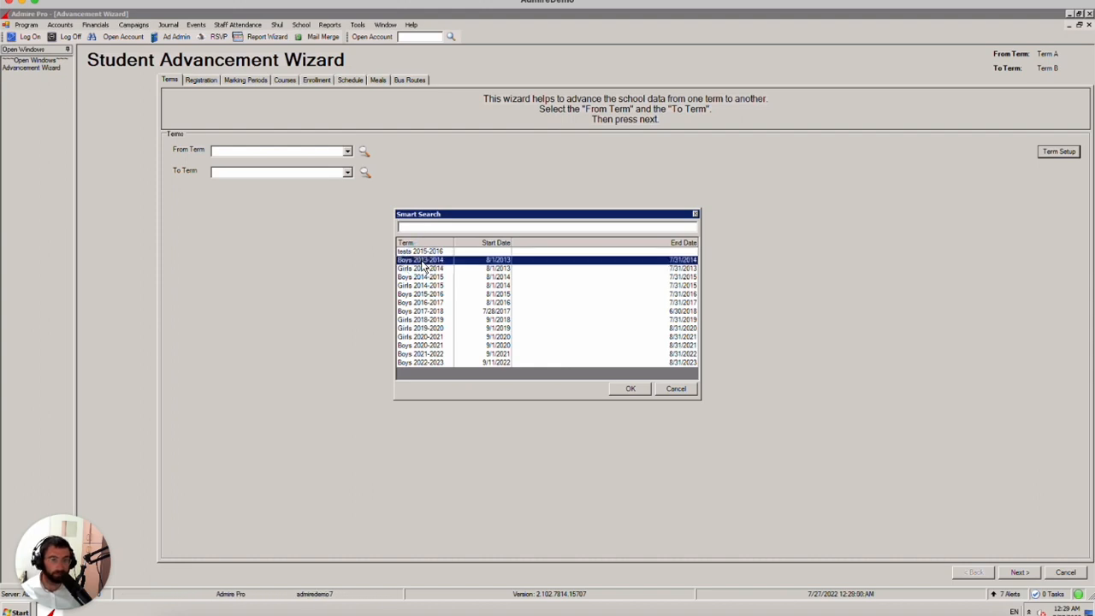
pyautogui.click(630, 389)
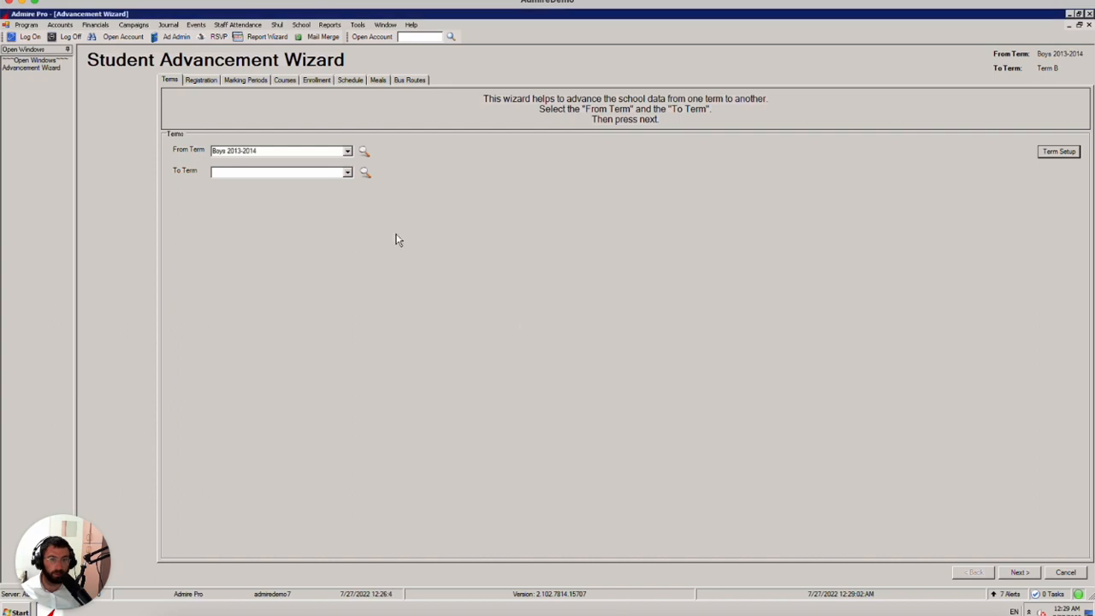
pyautogui.click(347, 172)
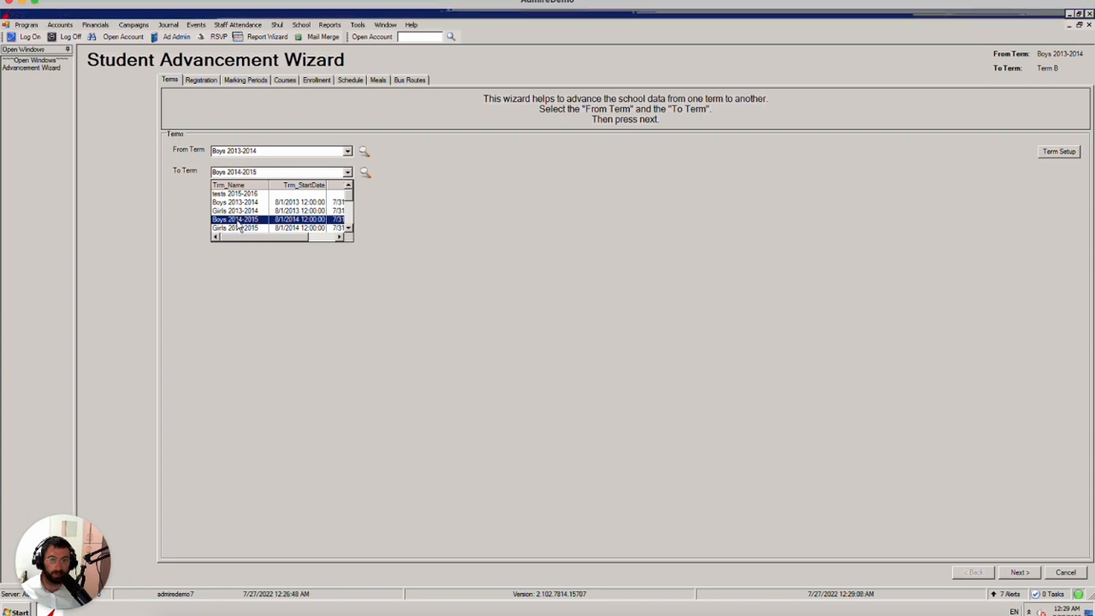
pyautogui.click(238, 220)
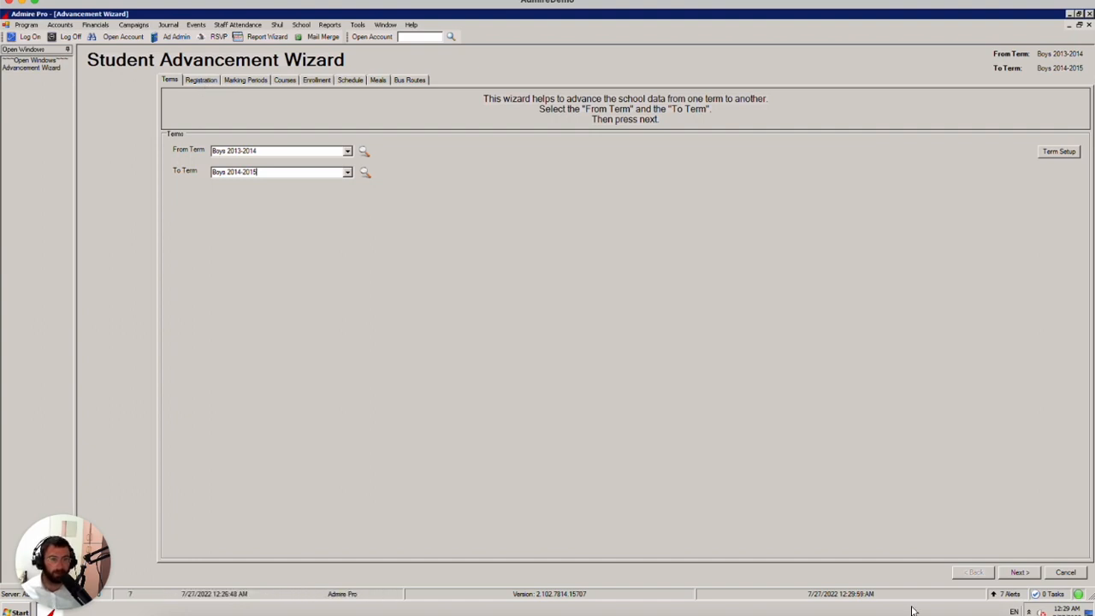
pyautogui.click(1017, 572)
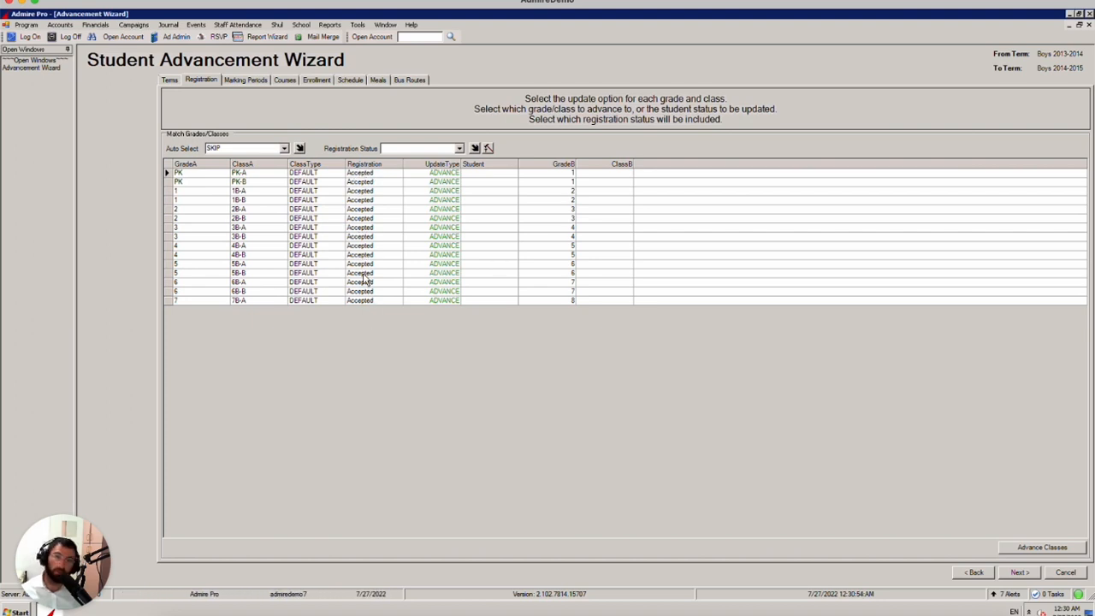
# Step: Check the registration status choices and try the STATUS UPDATE update type for class 7B-A, then return it to ADVANCE
pyautogui.click(459, 149)
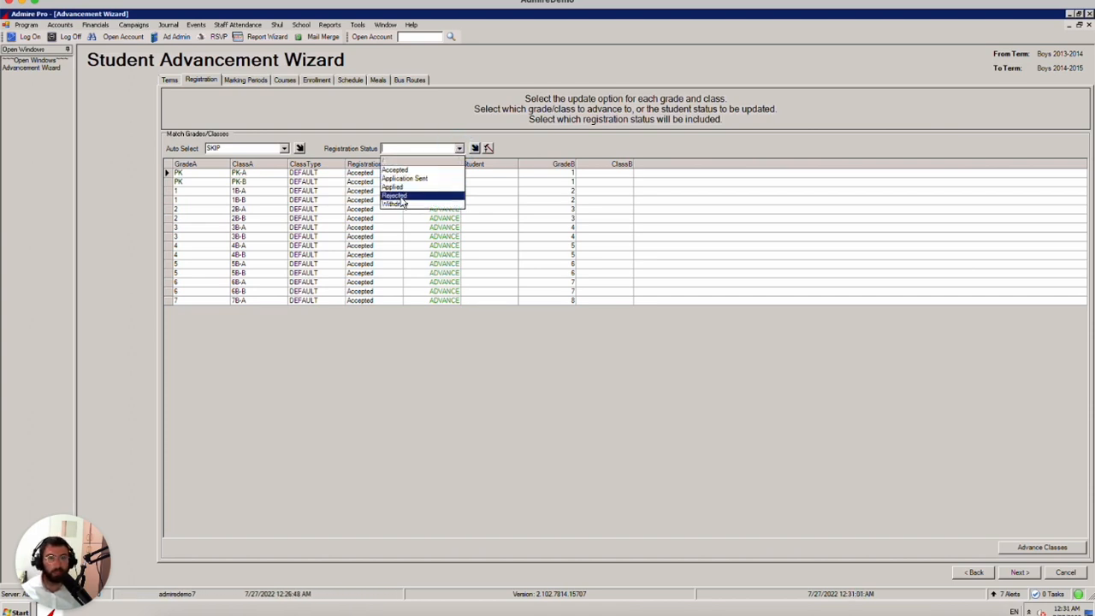
pyautogui.click(526, 154)
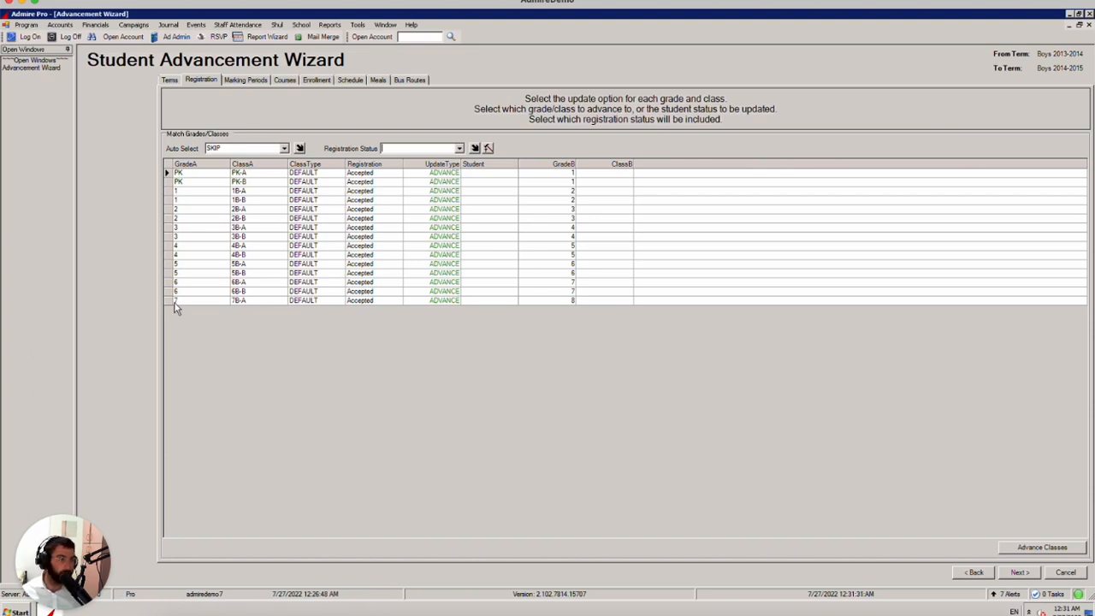
pyautogui.click(454, 303)
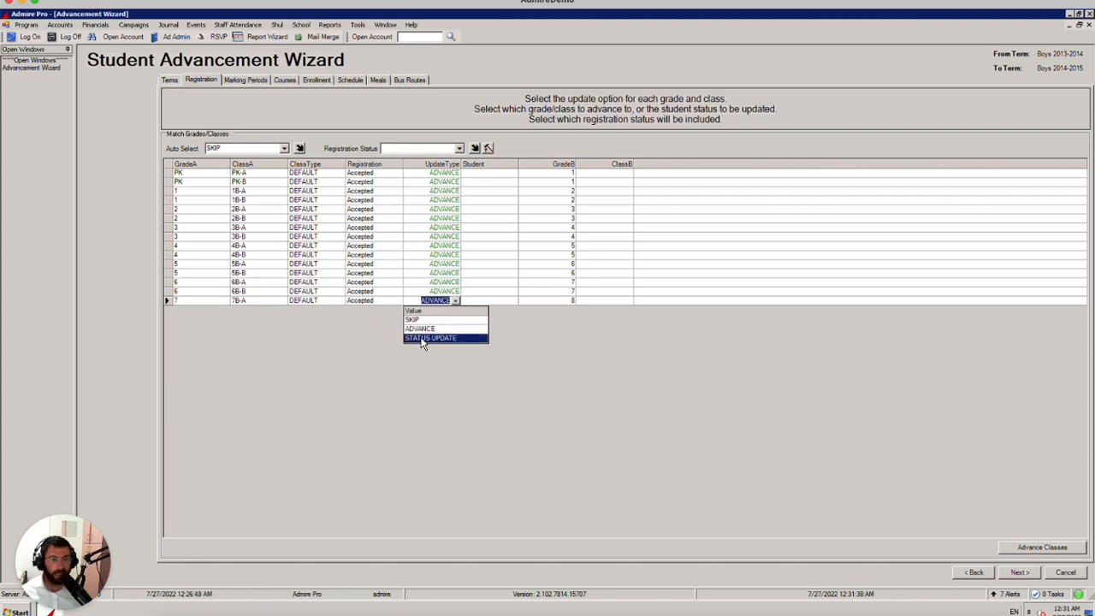
pyautogui.click(421, 339)
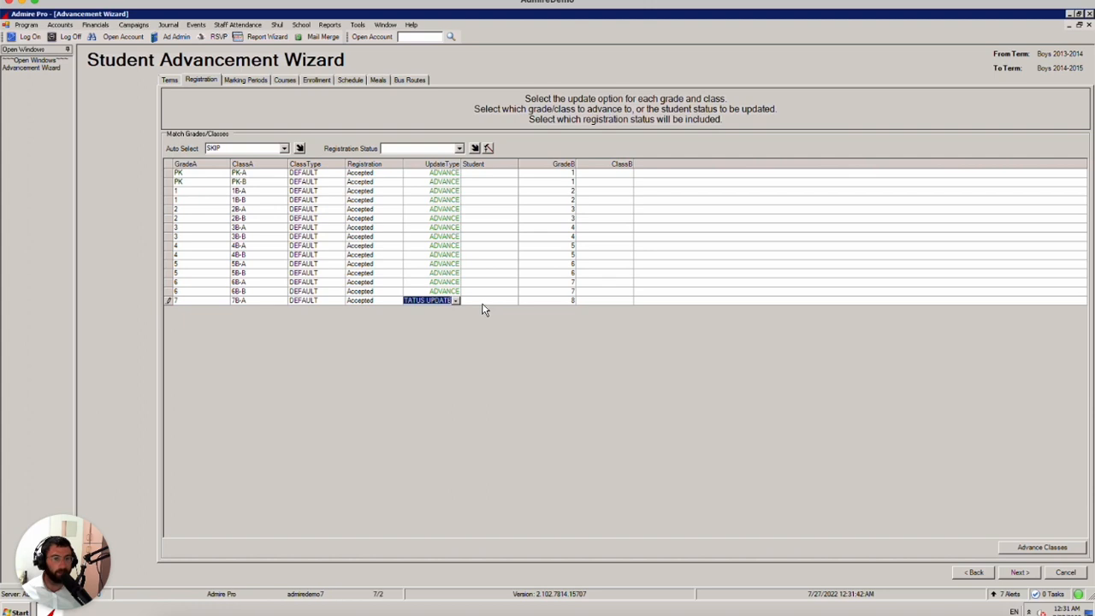
pyautogui.click(456, 301)
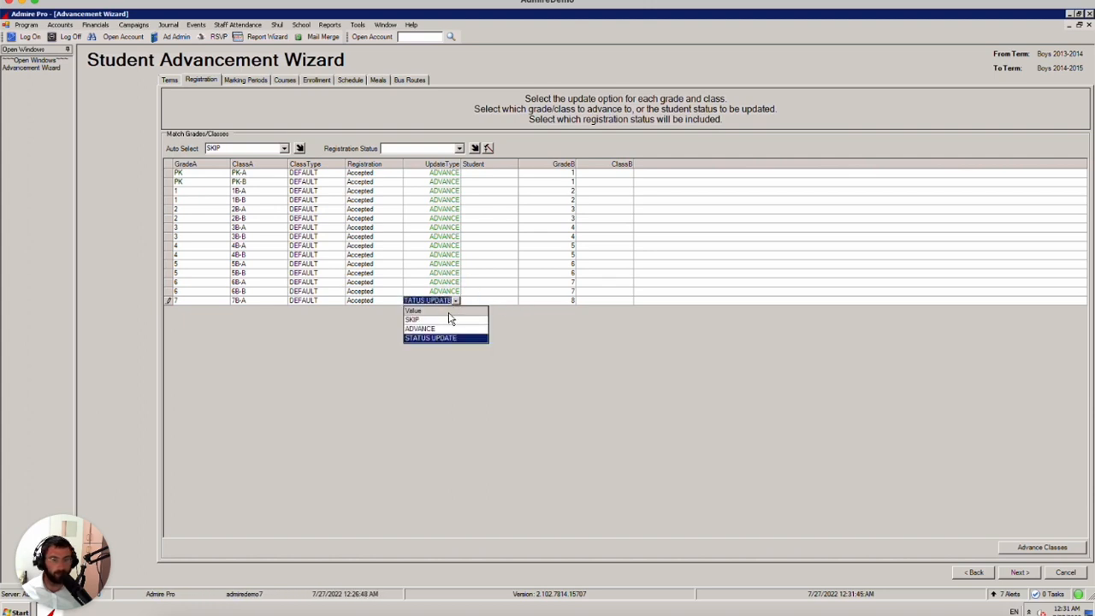
pyautogui.click(423, 330)
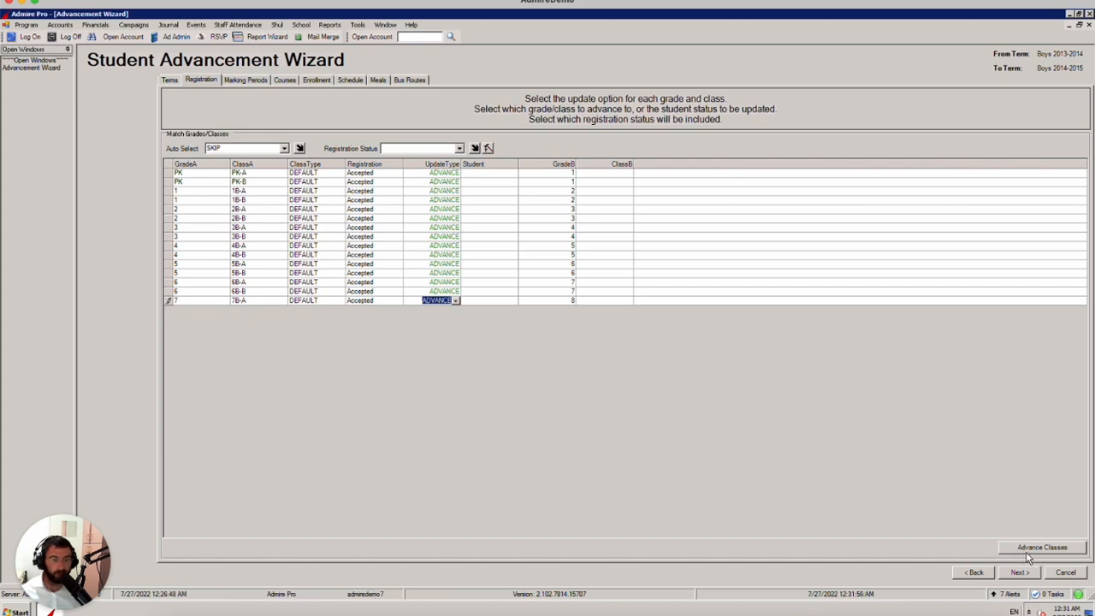
# Step: Advance the listed classes into the new term and continue to the marking periods
pyautogui.click(1041, 547)
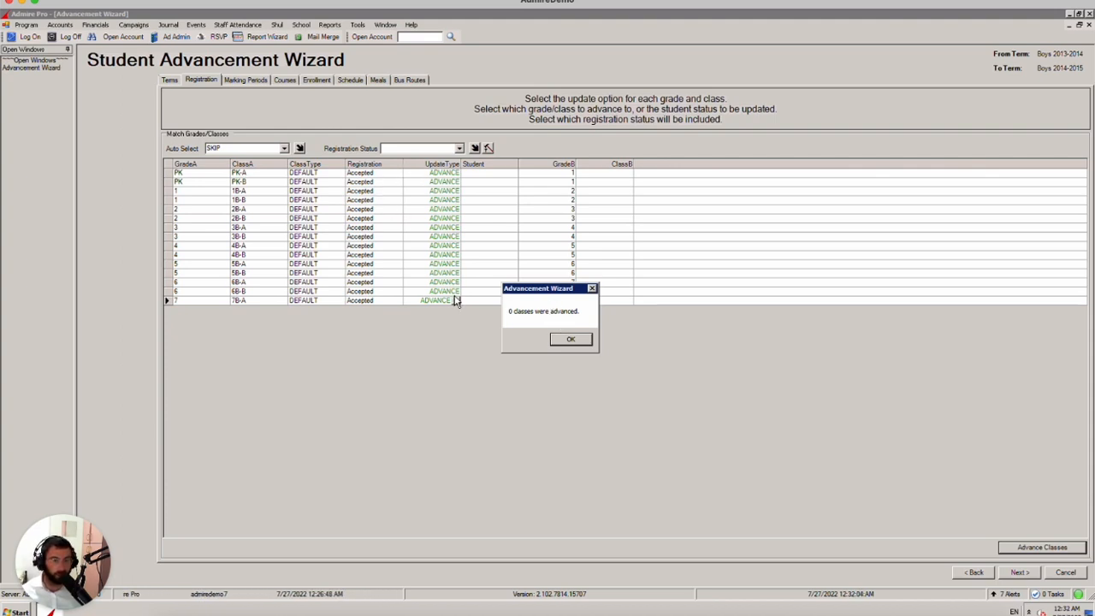
pyautogui.click(571, 338)
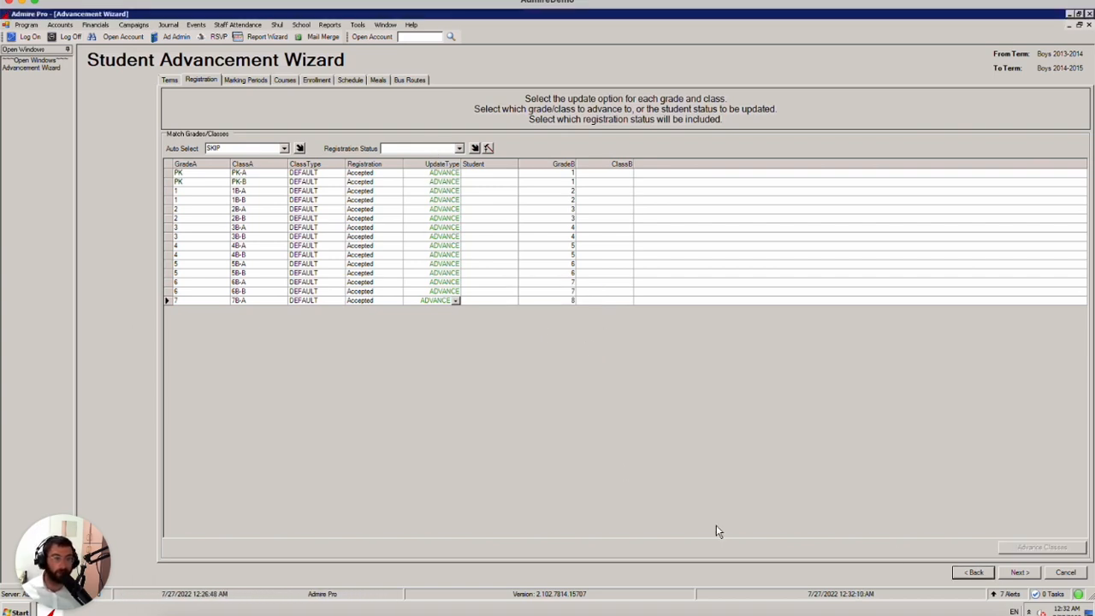
pyautogui.click(1024, 577)
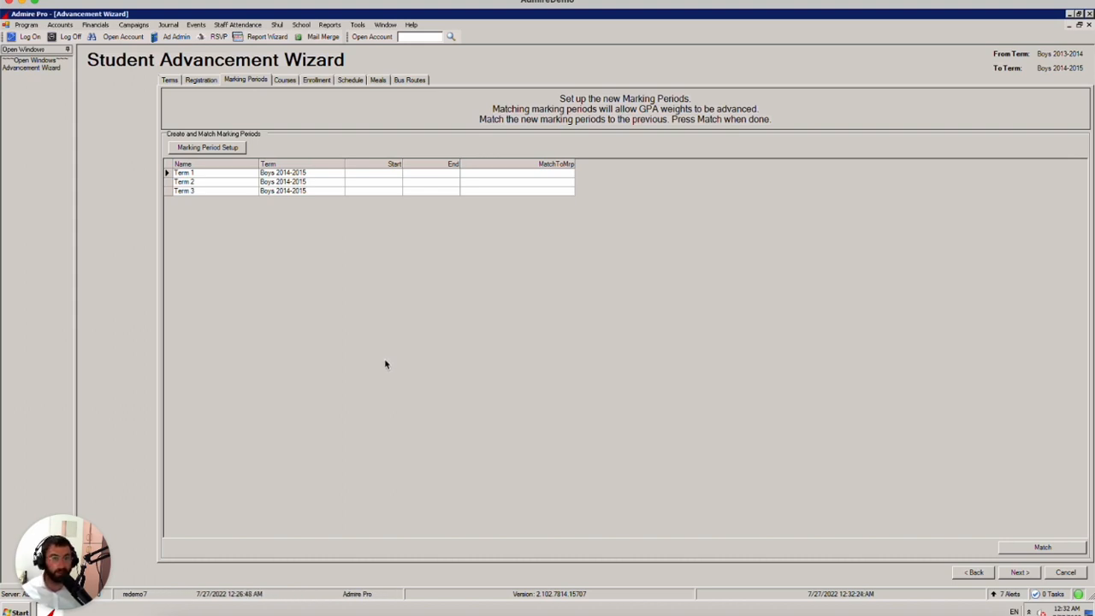
# Step: Review the existing marking periods in their setup and check the match choices for Term 1 of Boys 2014-2015
pyautogui.click(193, 150)
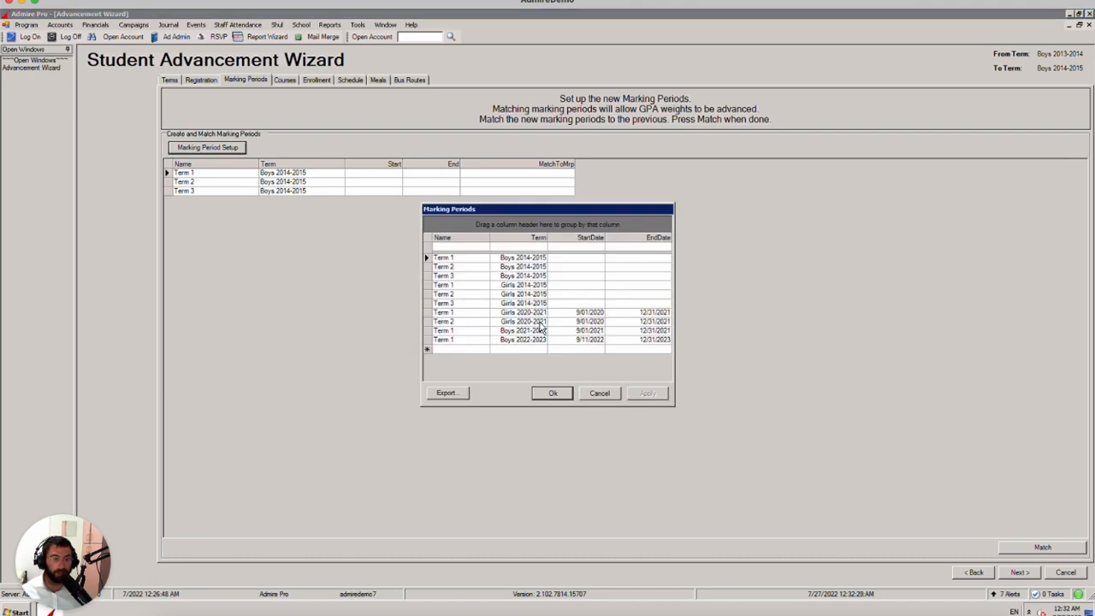
pyautogui.click(605, 395)
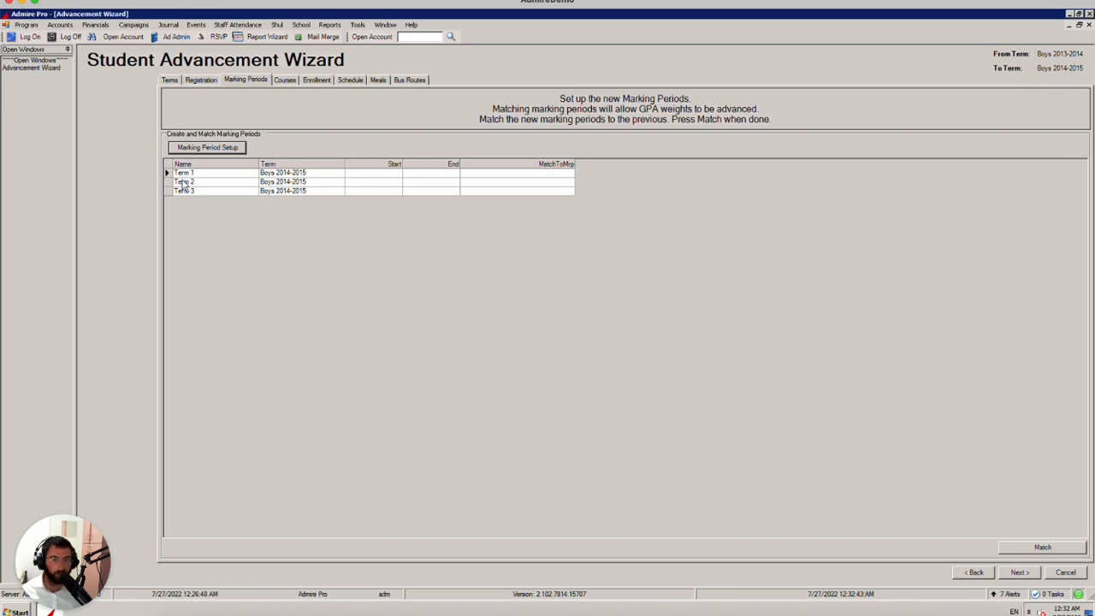
pyautogui.click(572, 174)
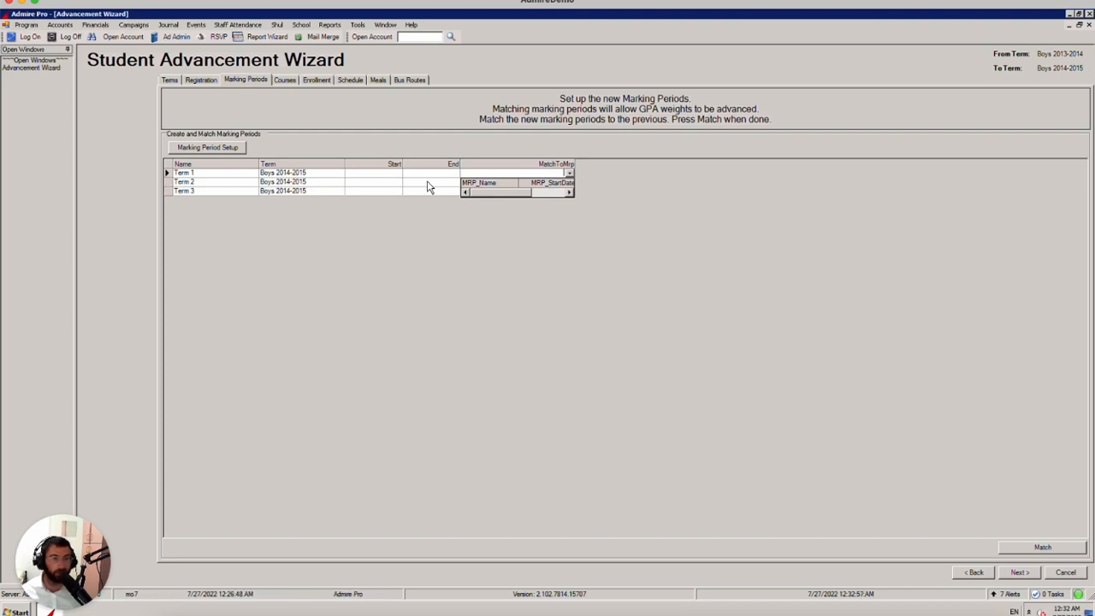
# Step: Add a marking period named Term 1 for the term Boys 2013-2014 in the marking period setup and save it
pyautogui.click(200, 148)
pyautogui.click(200, 148)
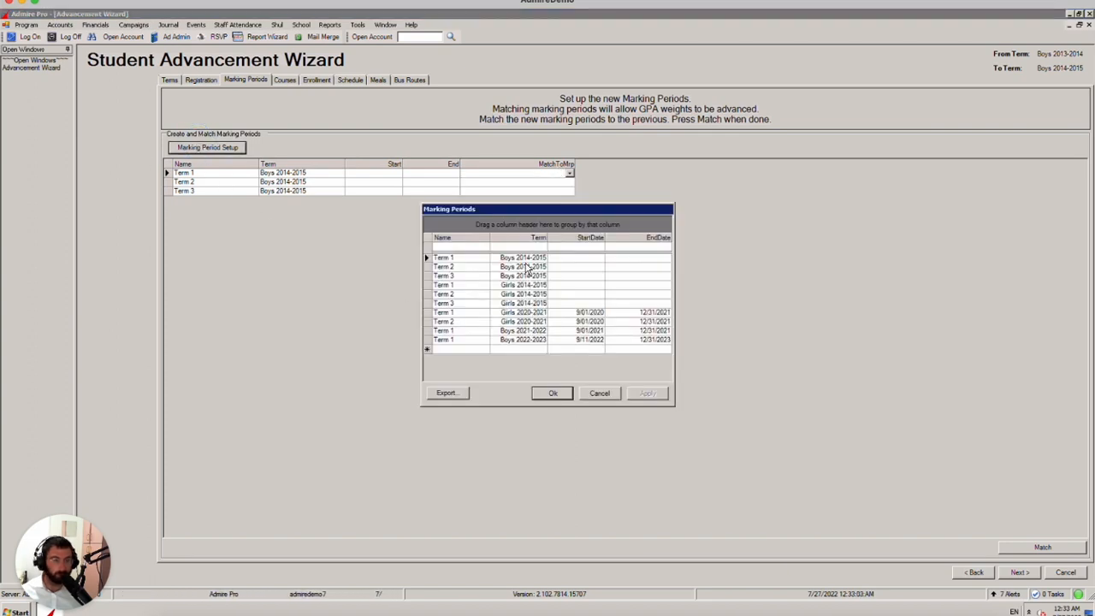
pyautogui.click(449, 351)
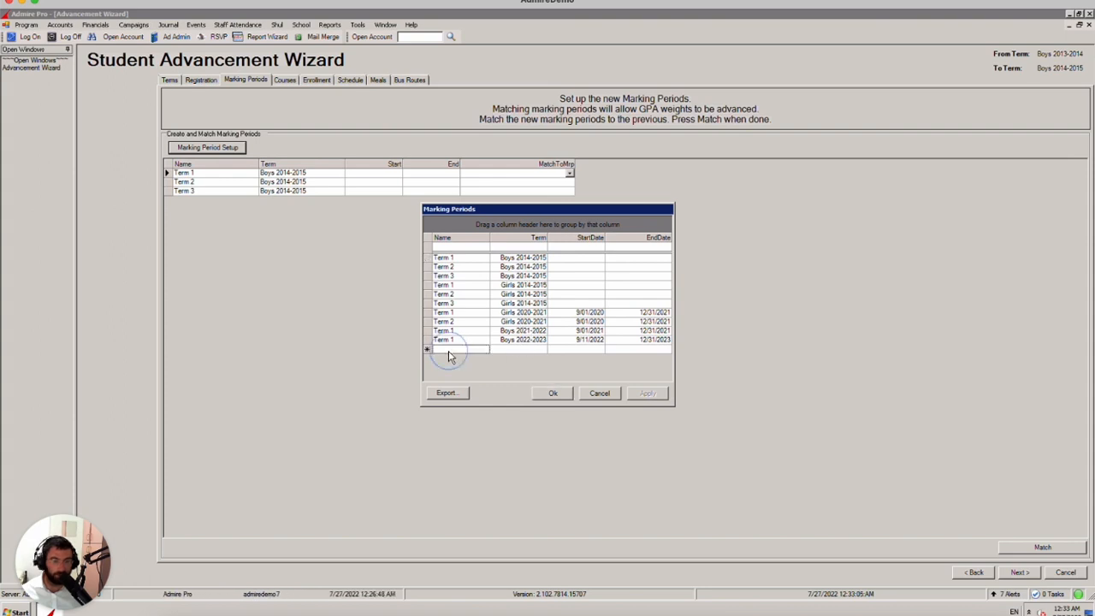
pyautogui.write('Te')
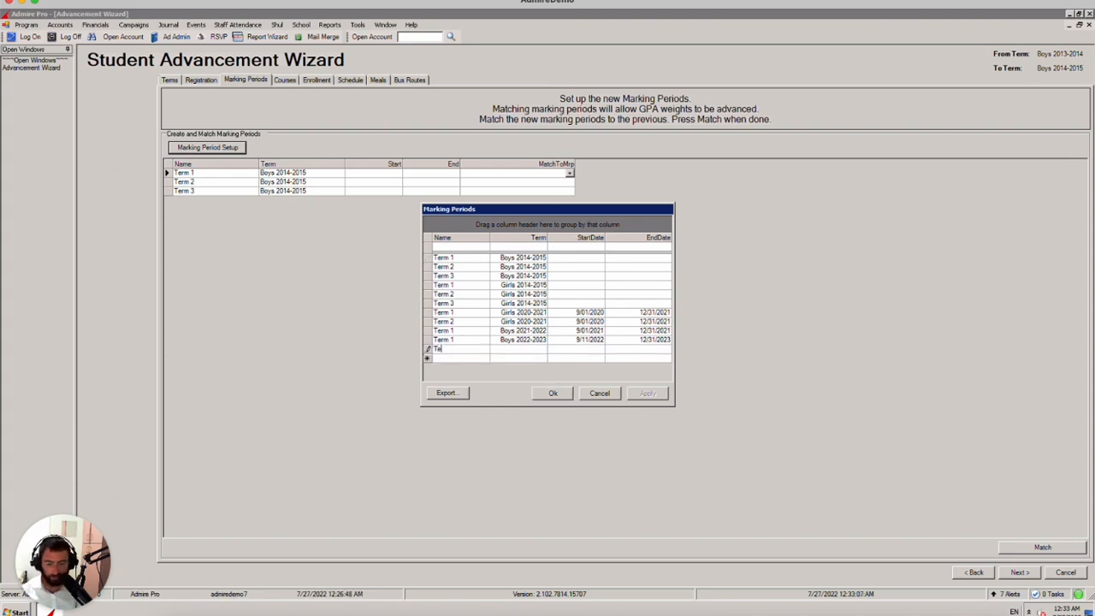
pyautogui.write('rm 1')
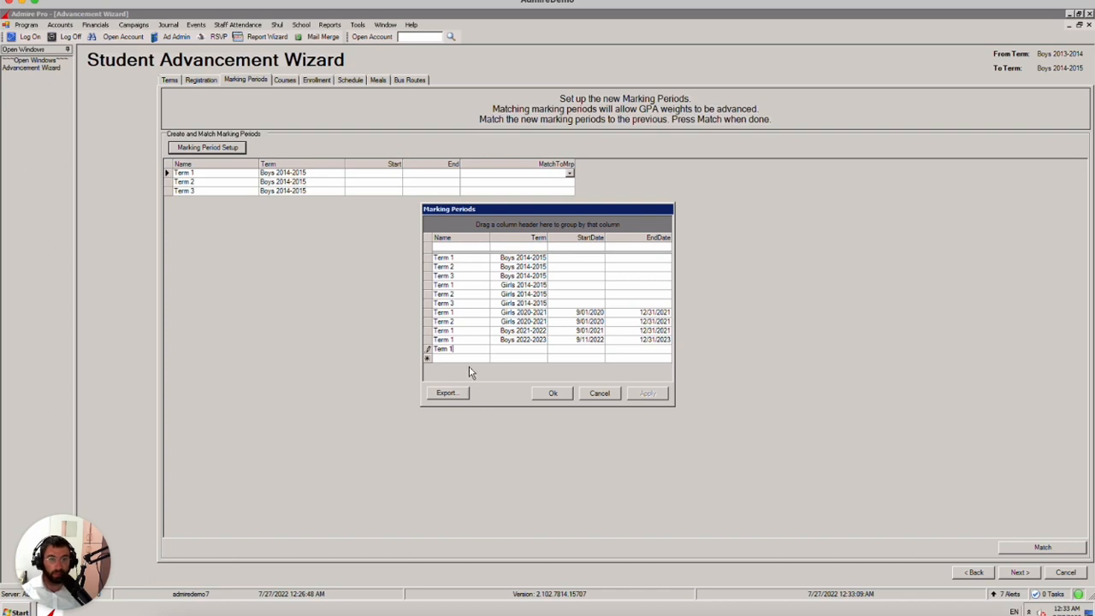
pyautogui.click(530, 350)
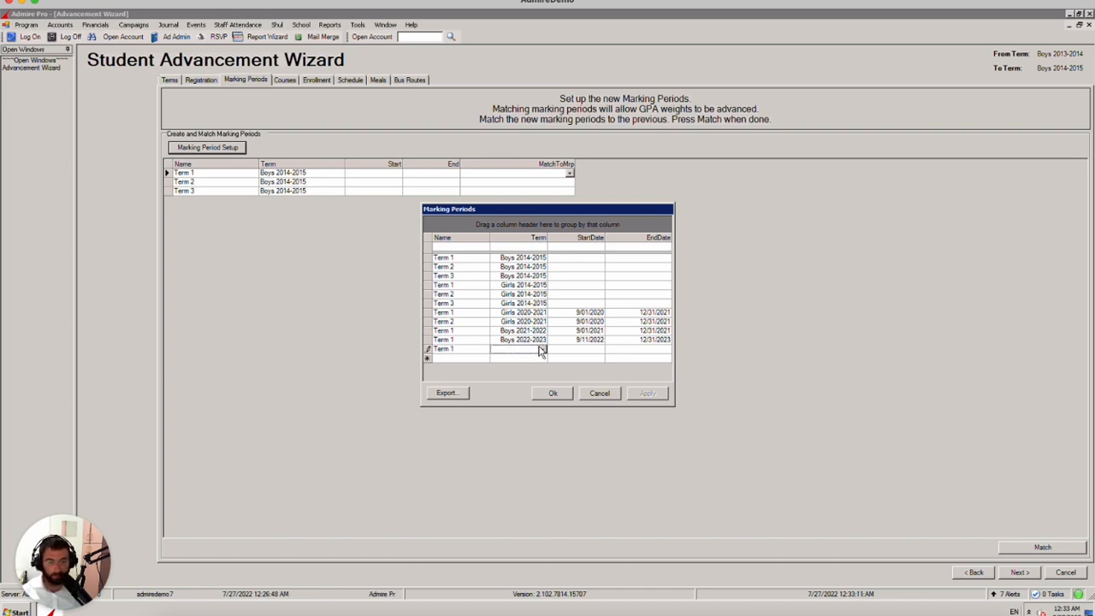
pyautogui.click(541, 350)
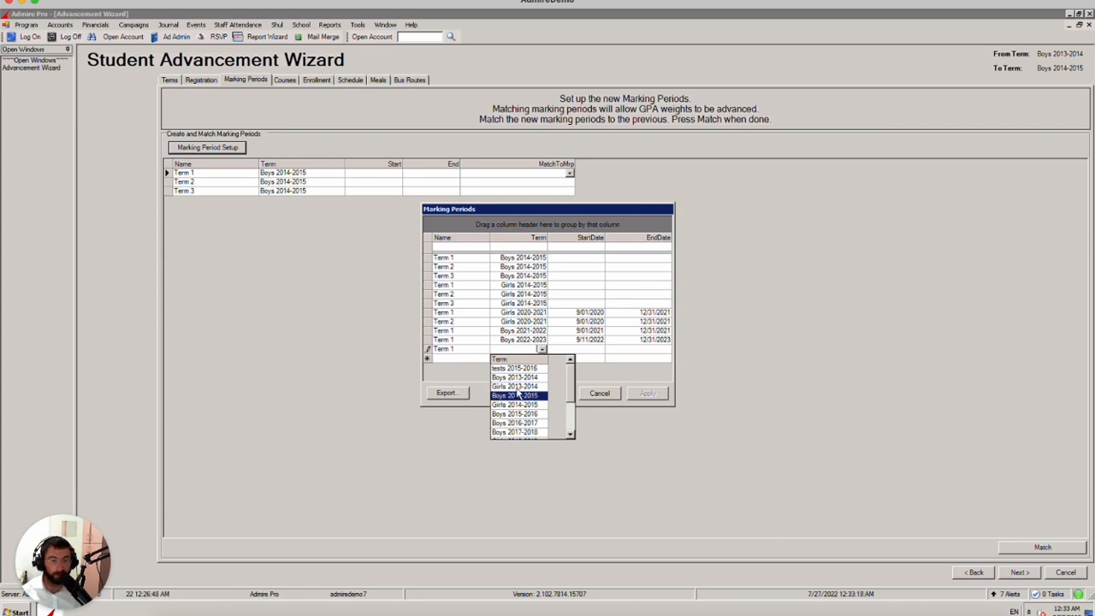
pyautogui.click(514, 377)
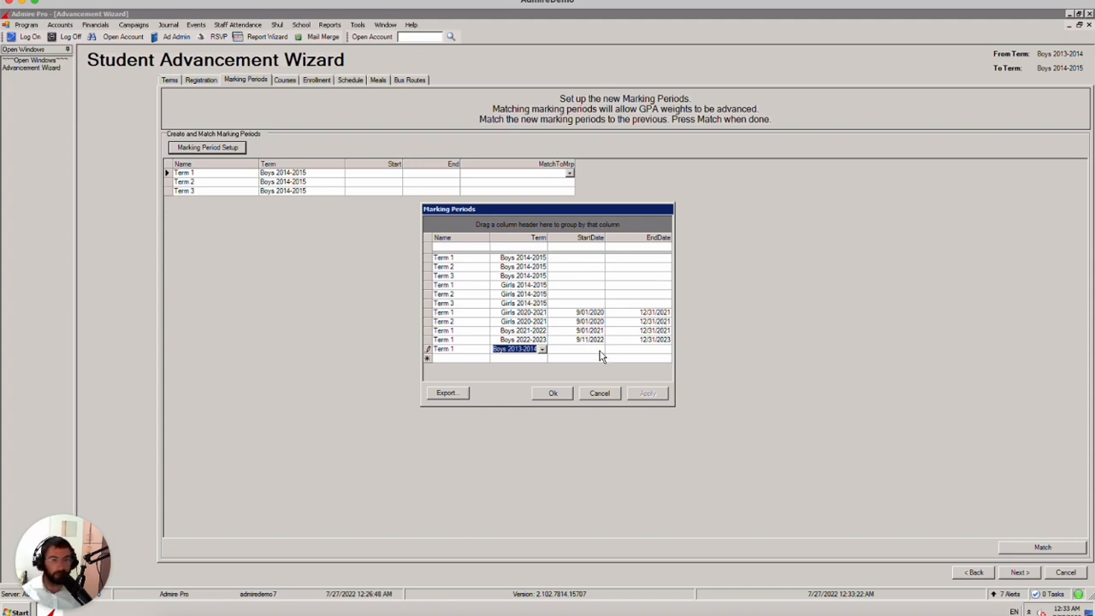
pyautogui.click(554, 394)
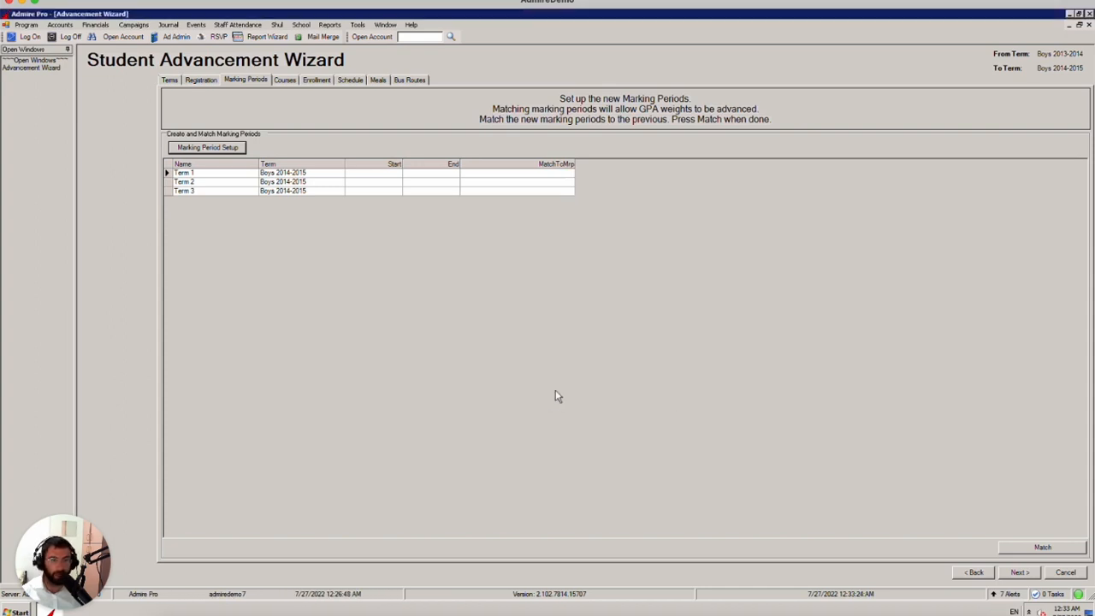
# Step: Match Term 1 of Boys 2014-2015 to the previous marking period Term 1 and apply the match
pyautogui.click(569, 174)
pyautogui.click(476, 193)
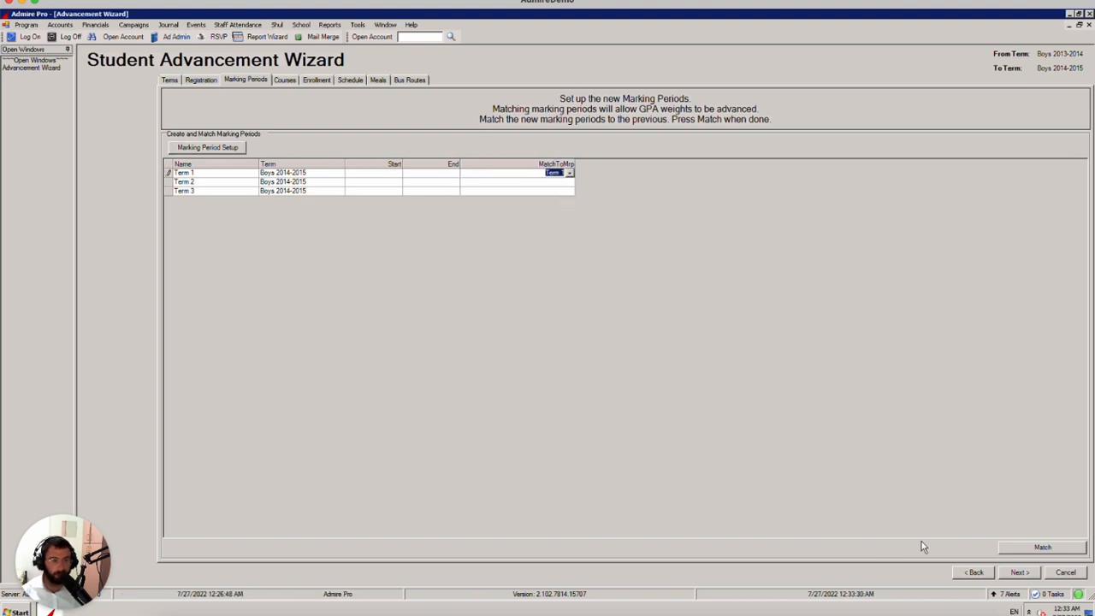
pyautogui.click(1043, 548)
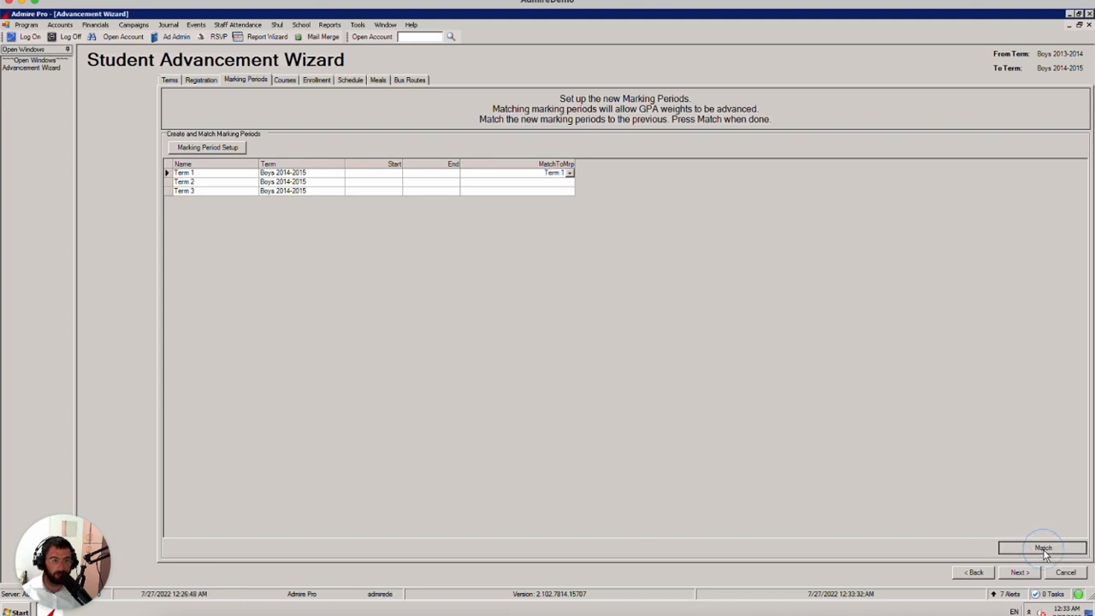
# Step: Close the marking period match confirmation and continue to the courses stage of the wizard
pyautogui.click(575, 343)
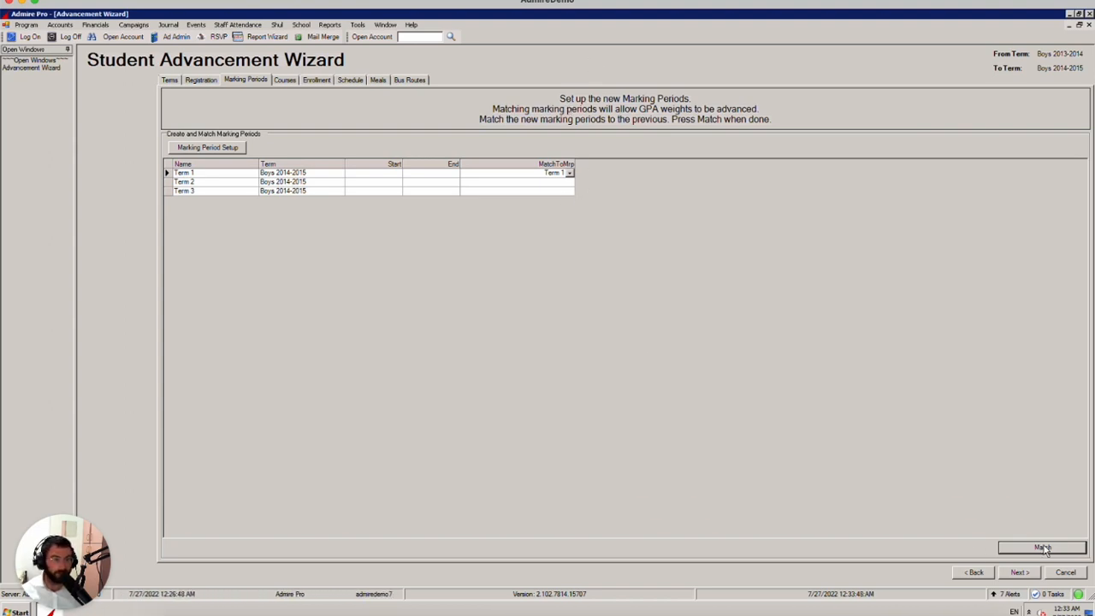
pyautogui.click(1021, 573)
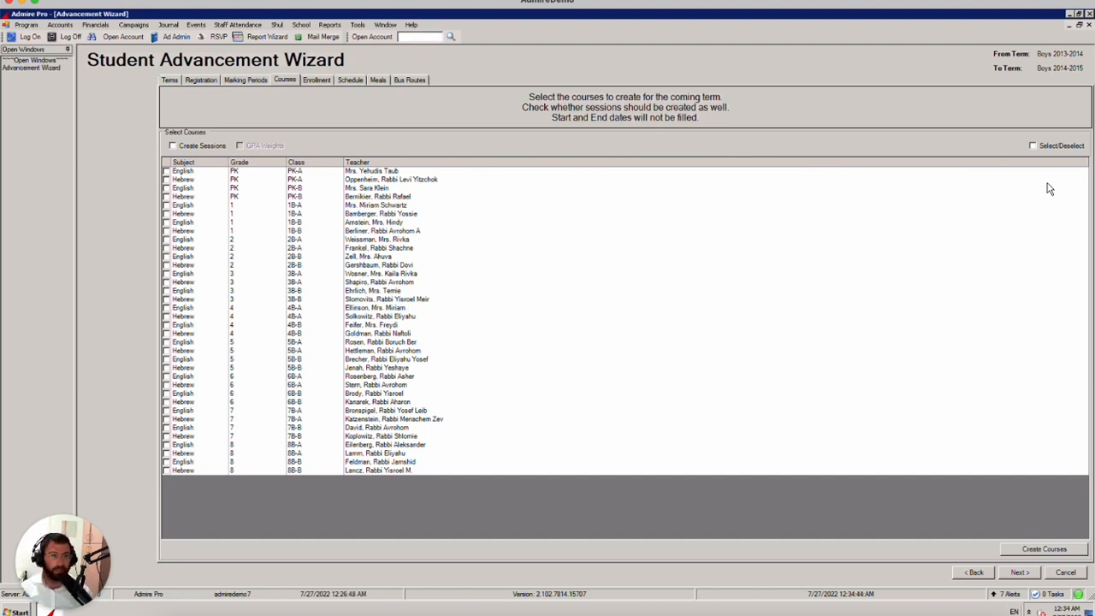
pyautogui.click(1032, 147)
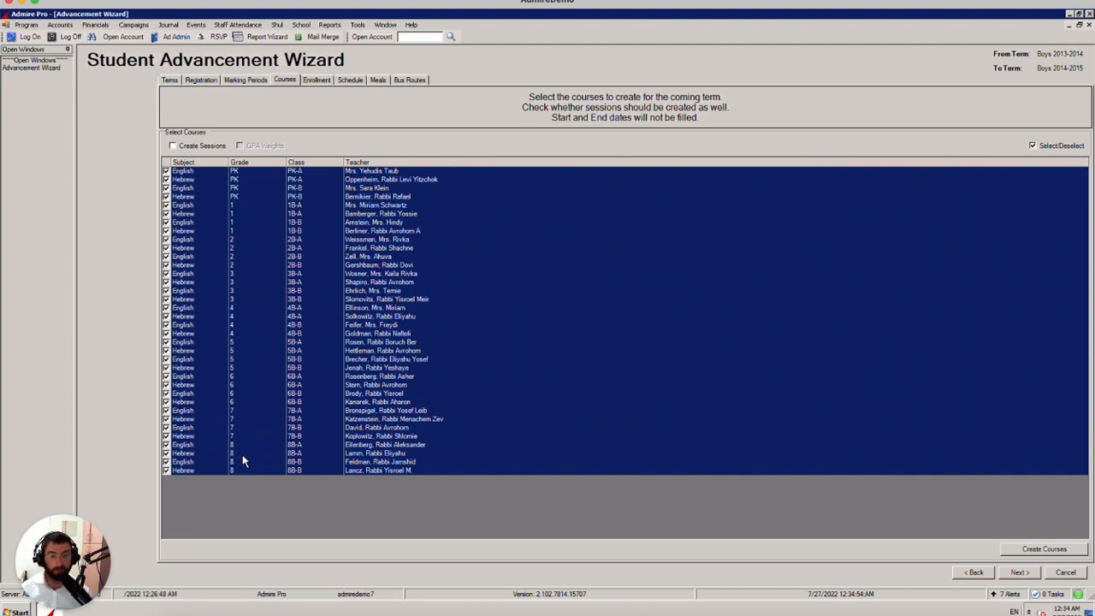
pyautogui.click(166, 298)
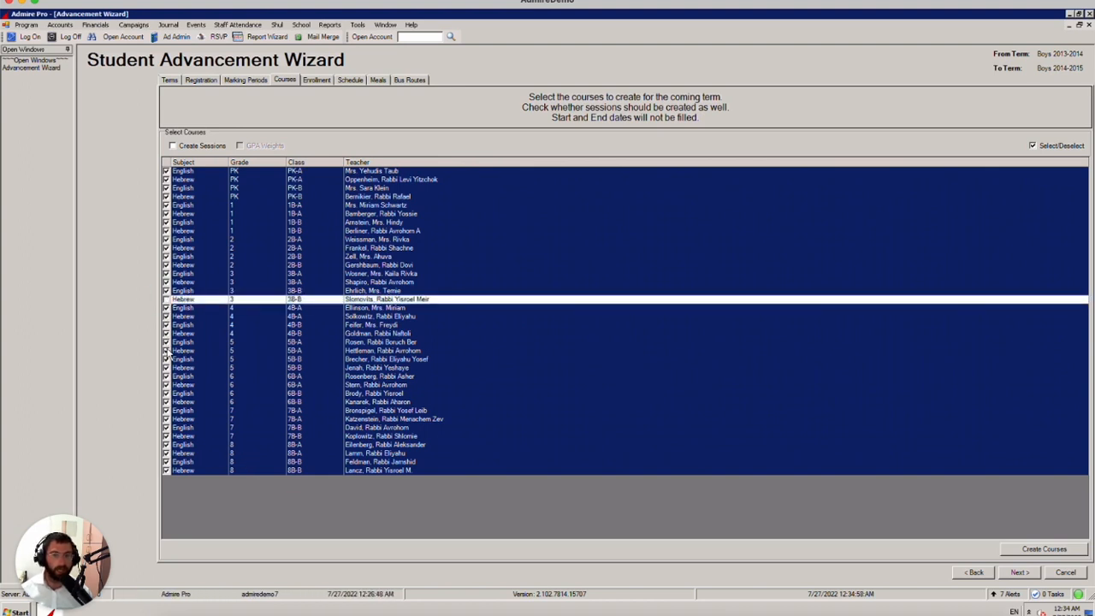
pyautogui.click(166, 350)
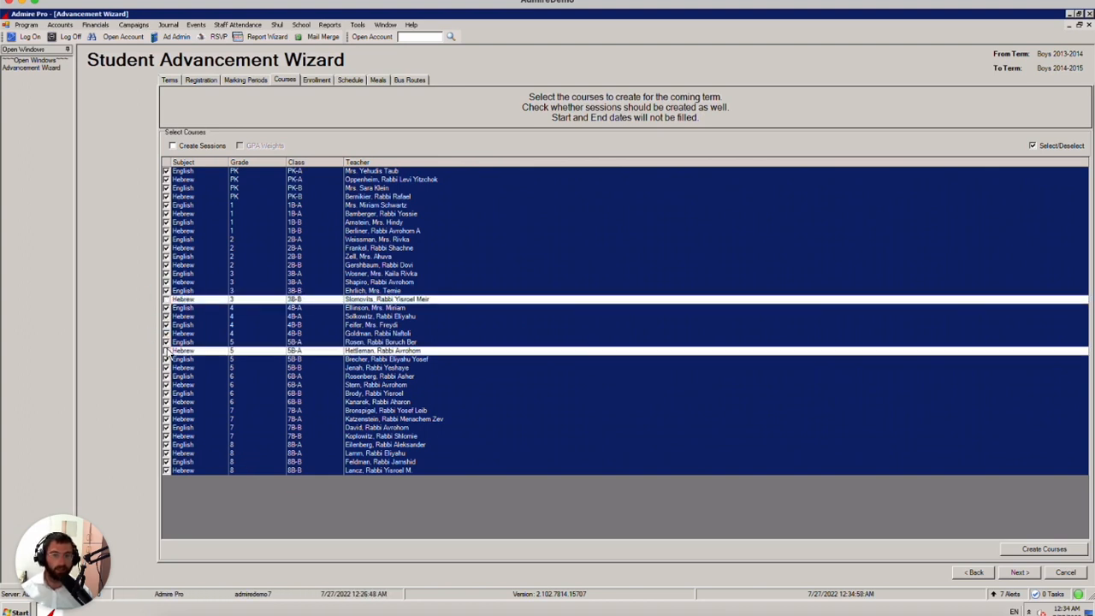
pyautogui.click(1033, 147)
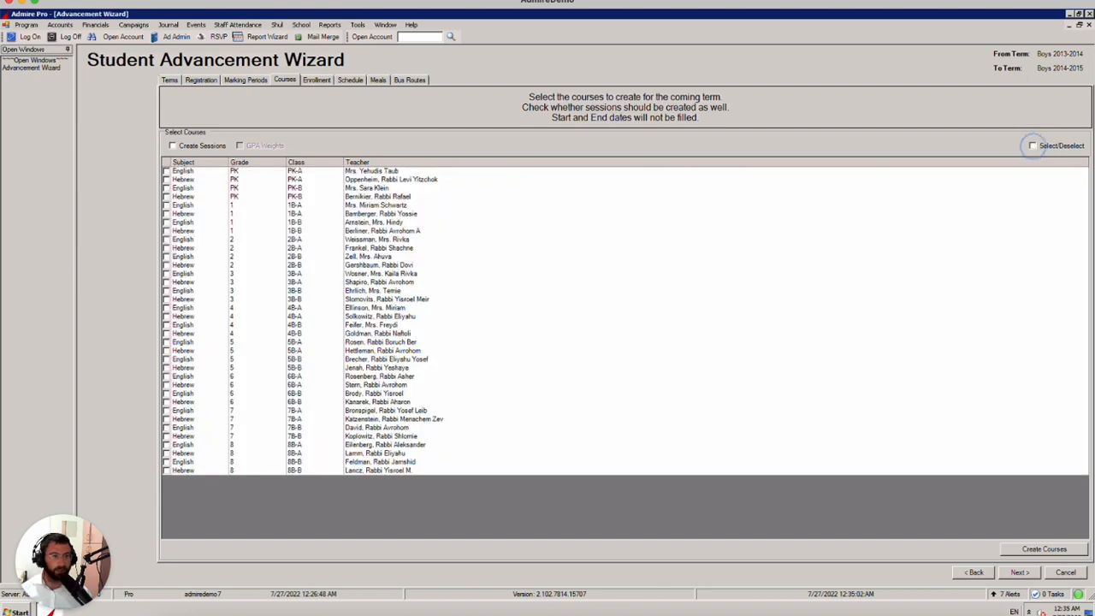
# Step: Create all the listed courses for the new term with Create Sessions enabled, and continue to enrollment
pyautogui.click(1032, 146)
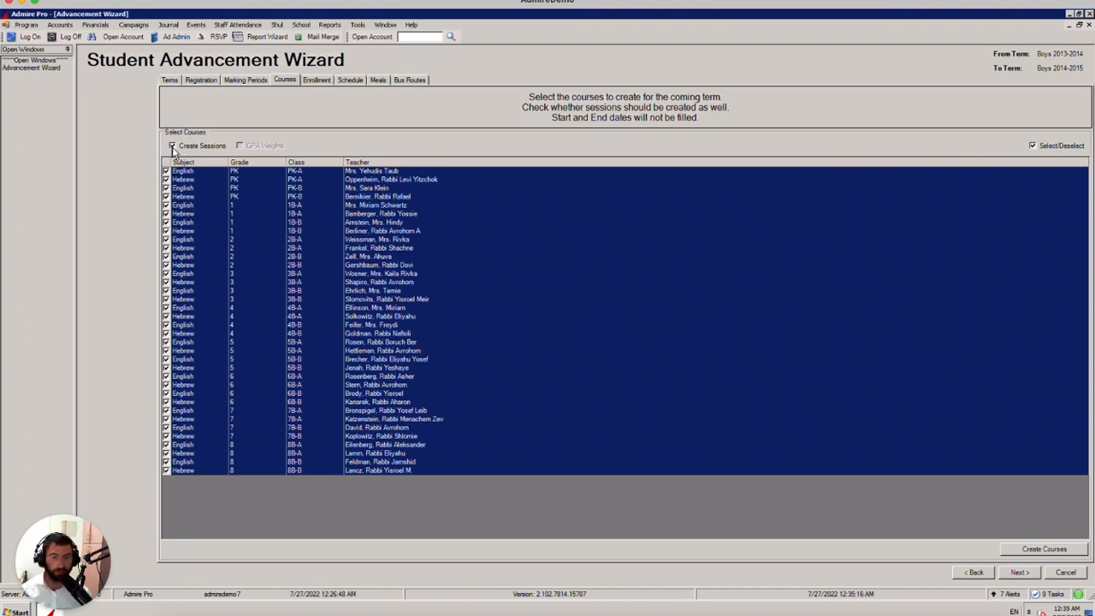
pyautogui.click(172, 146)
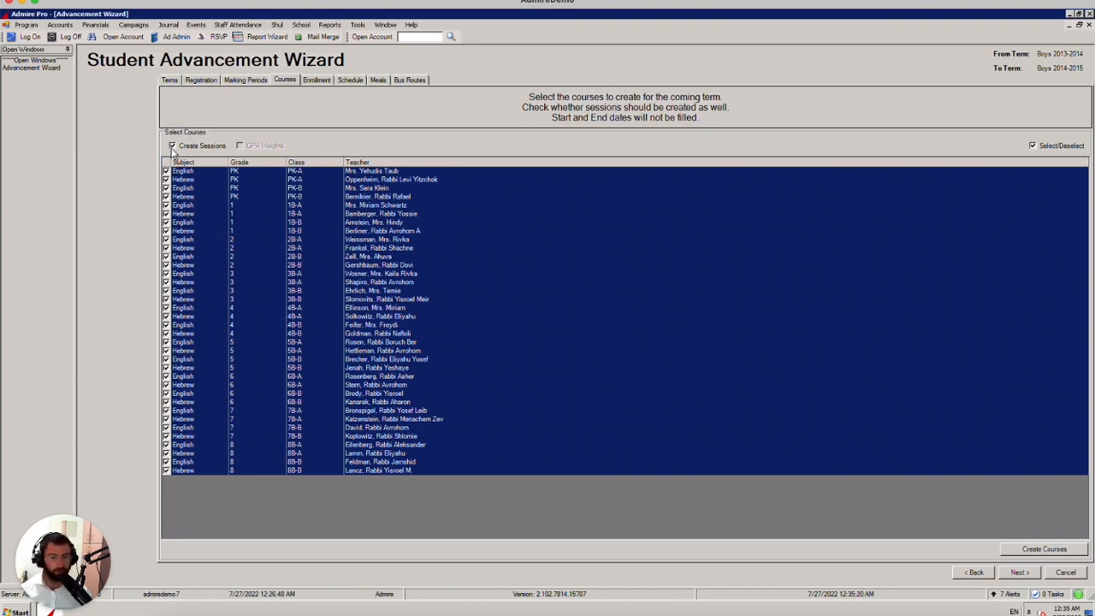
pyautogui.click(172, 146)
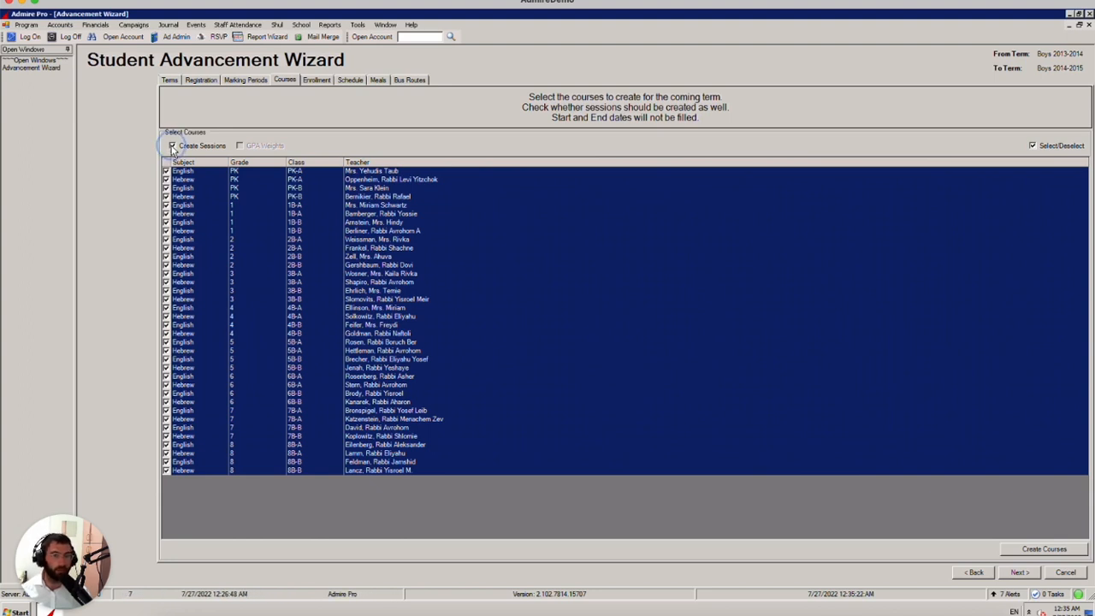
pyautogui.click(172, 146)
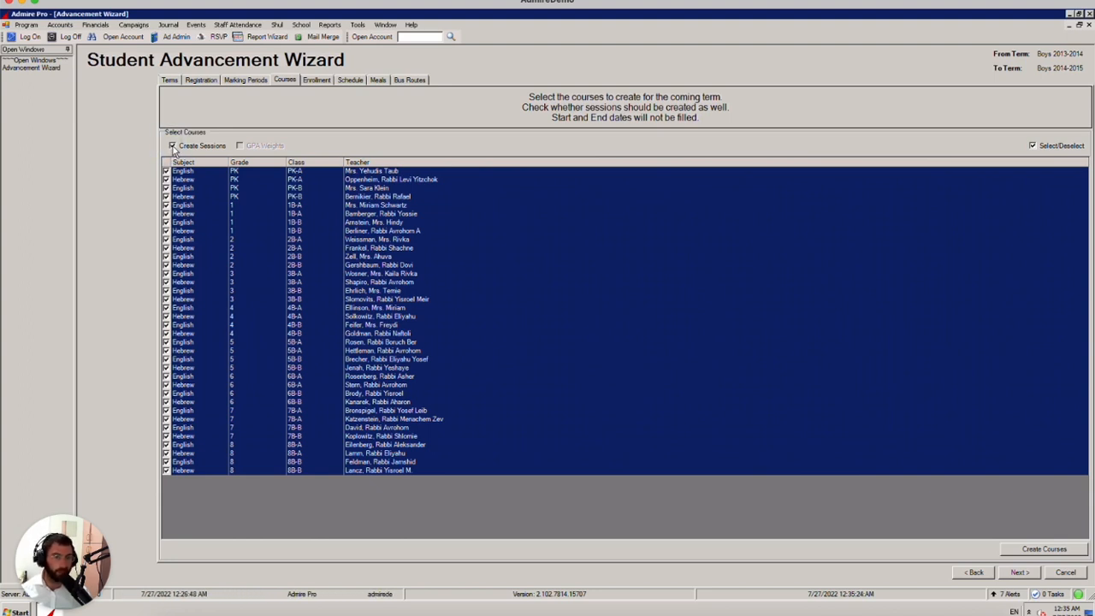
pyautogui.click(1070, 552)
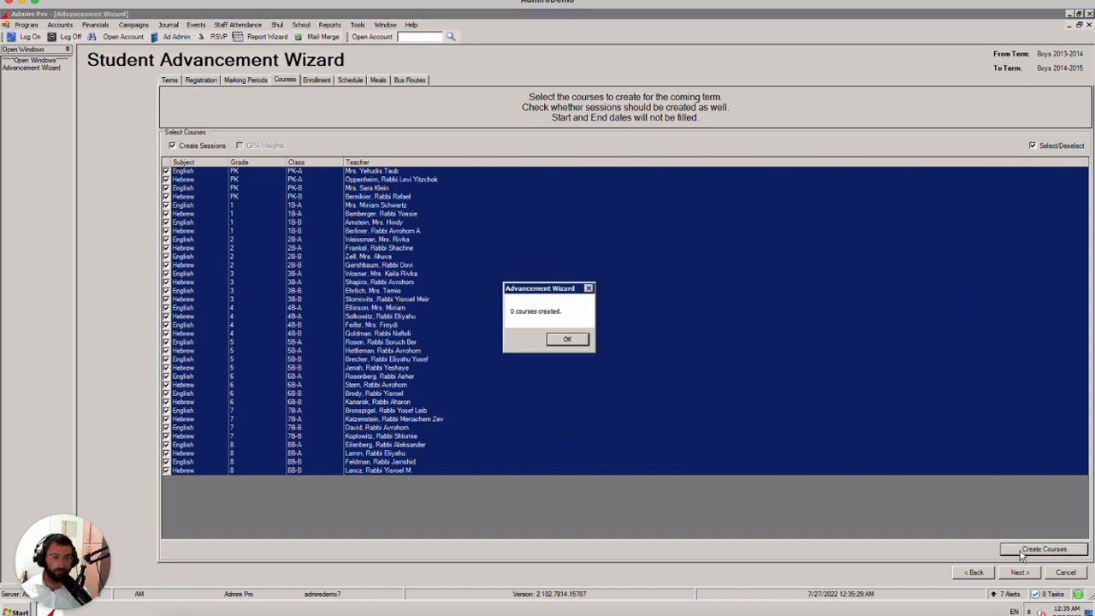
pyautogui.click(567, 339)
pyautogui.click(1018, 572)
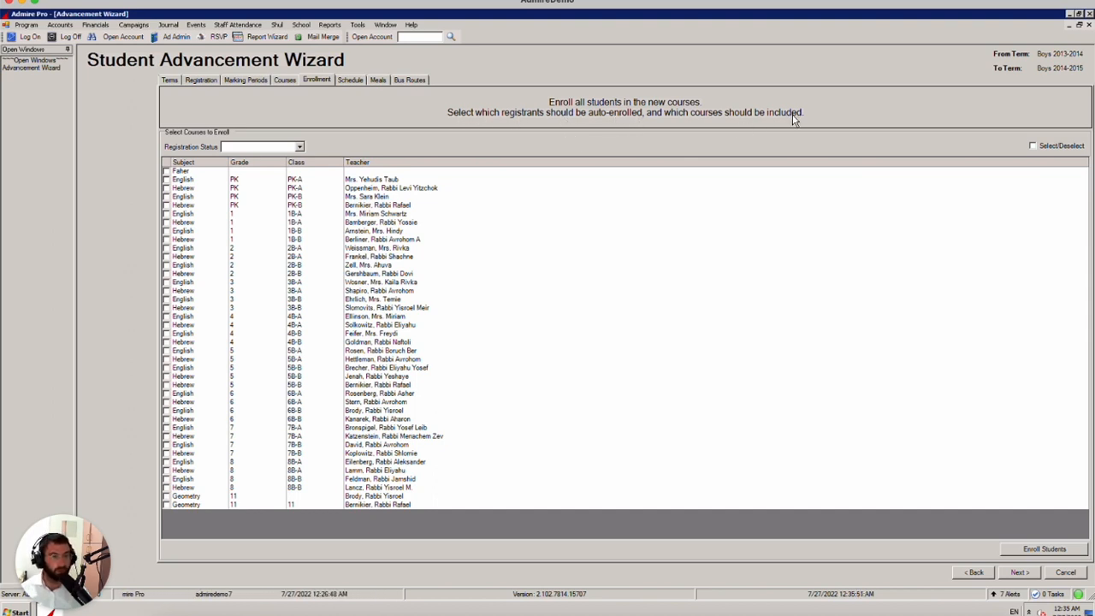
# Step: Enroll registrants with status Accepted in all listed courses and continue to the schedule stage
pyautogui.click(299, 147)
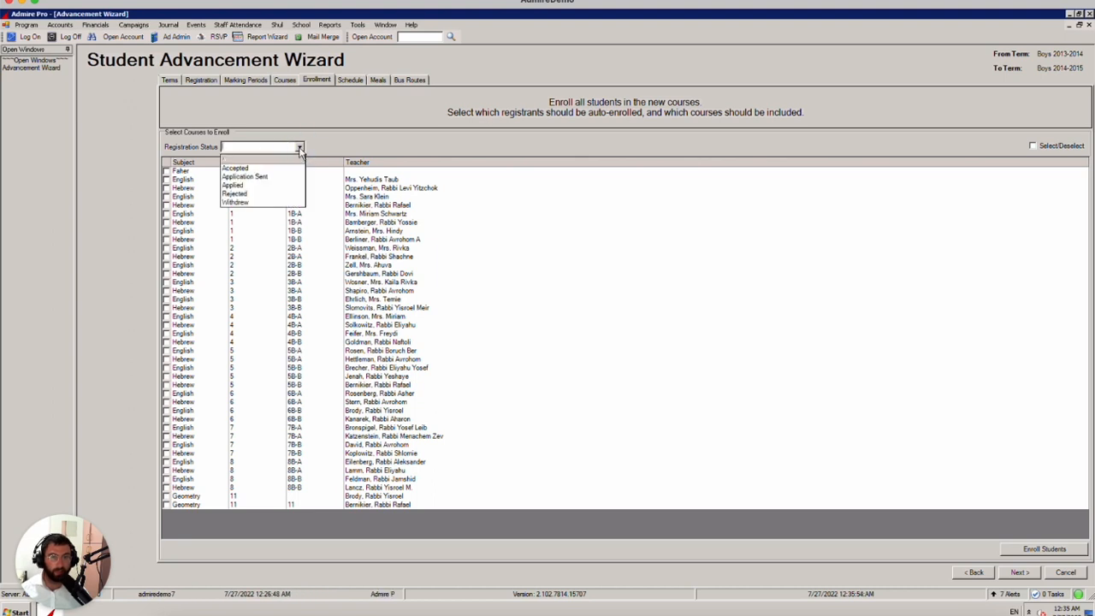
pyautogui.click(234, 171)
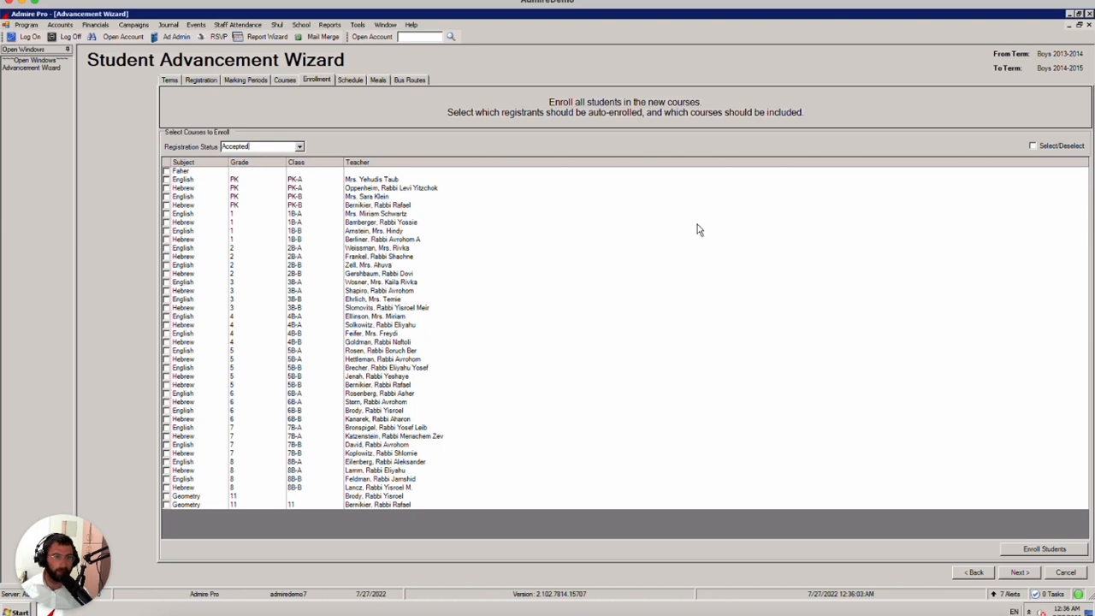
pyautogui.click(1032, 146)
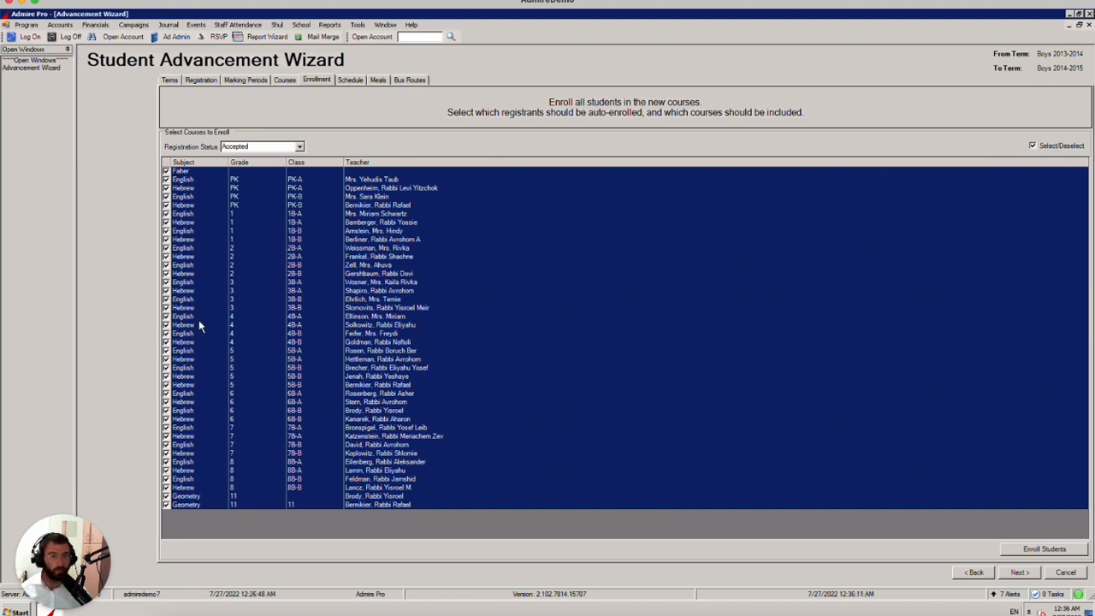
pyautogui.click(1044, 550)
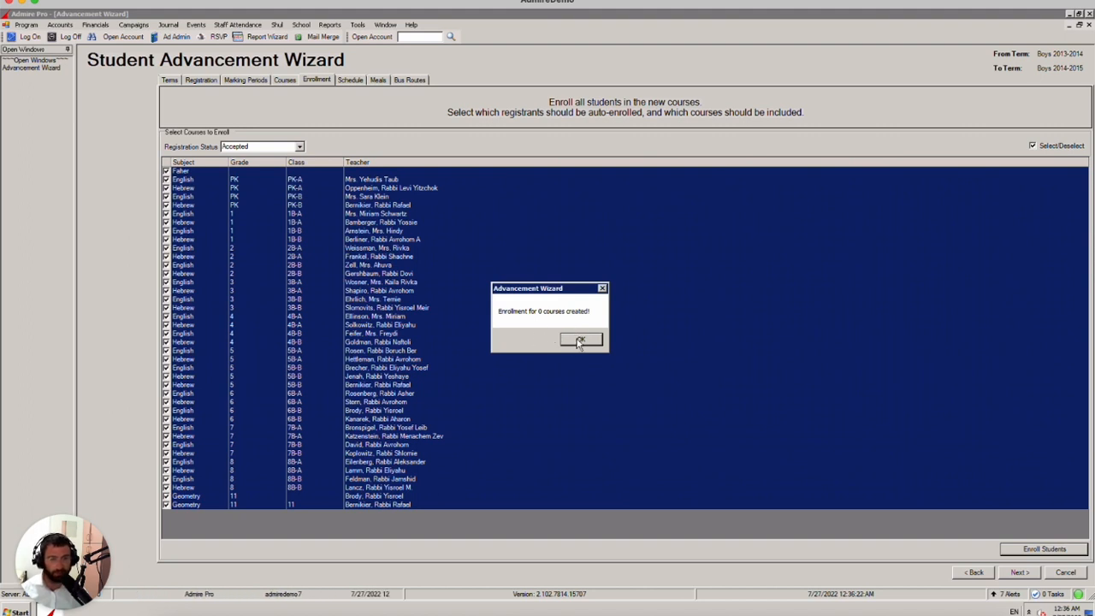
pyautogui.click(580, 340)
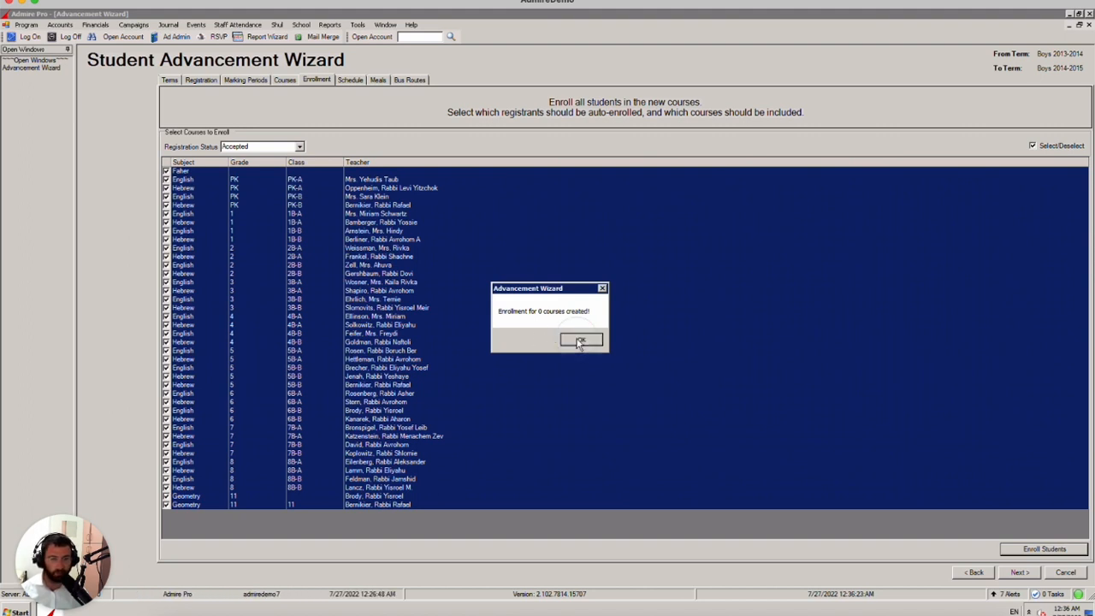
pyautogui.click(1027, 573)
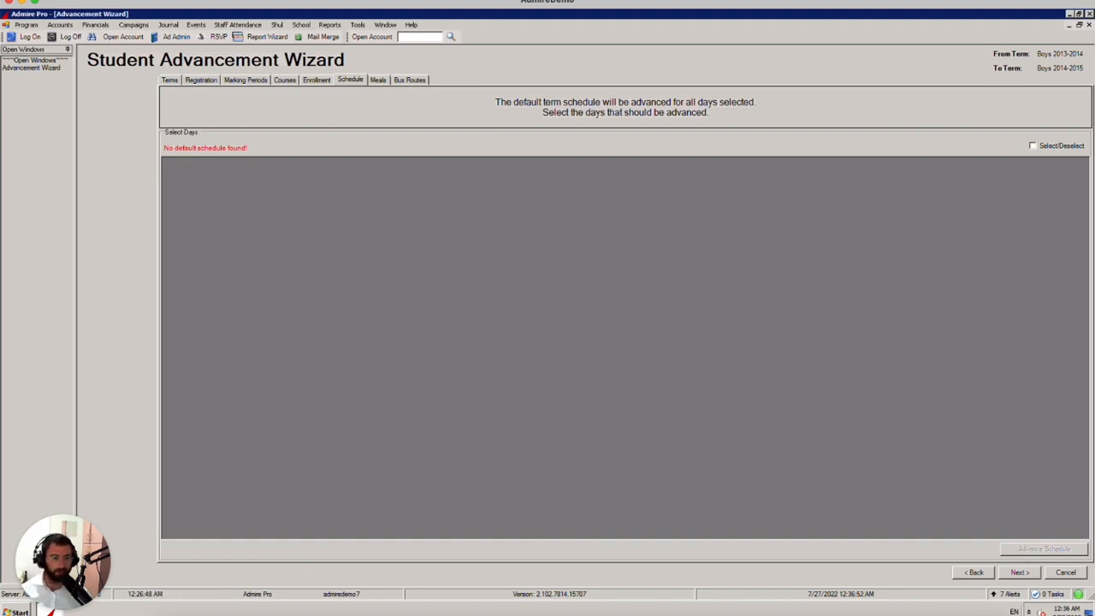
# Step: Skip the schedule stage and enter Lunch and Breakfast eligibility for registrants with status Accepted
pyautogui.click(1018, 572)
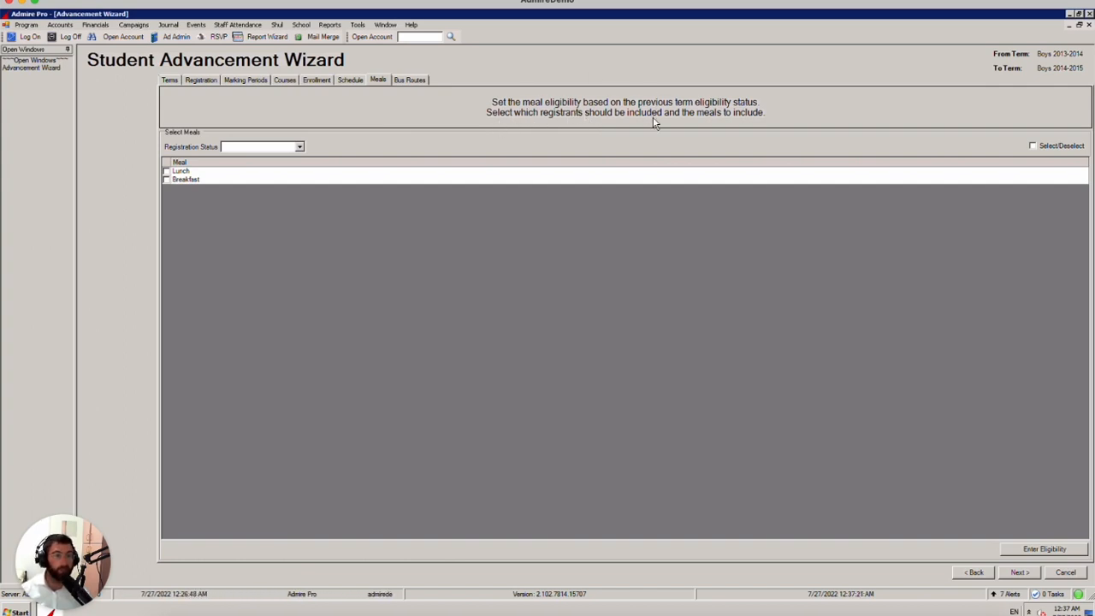
pyautogui.click(299, 148)
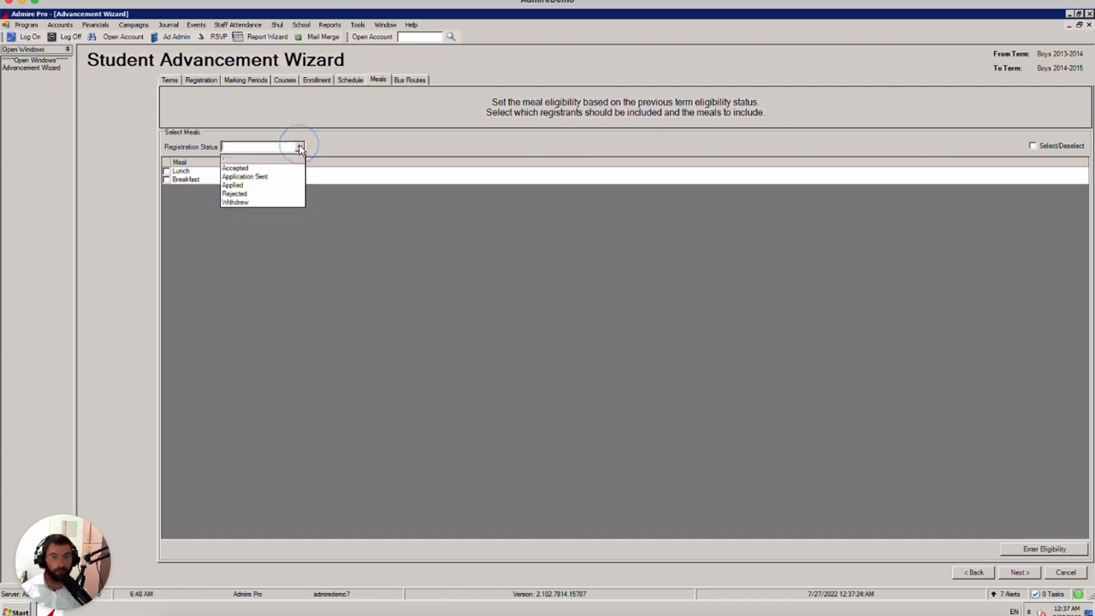
pyautogui.click(235, 169)
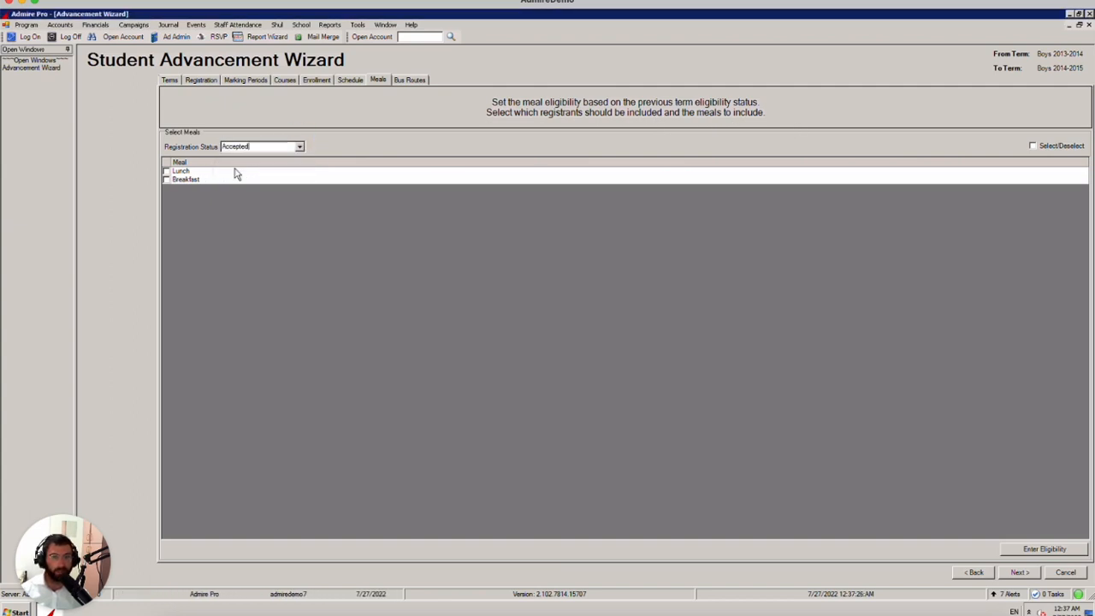
pyautogui.click(1033, 146)
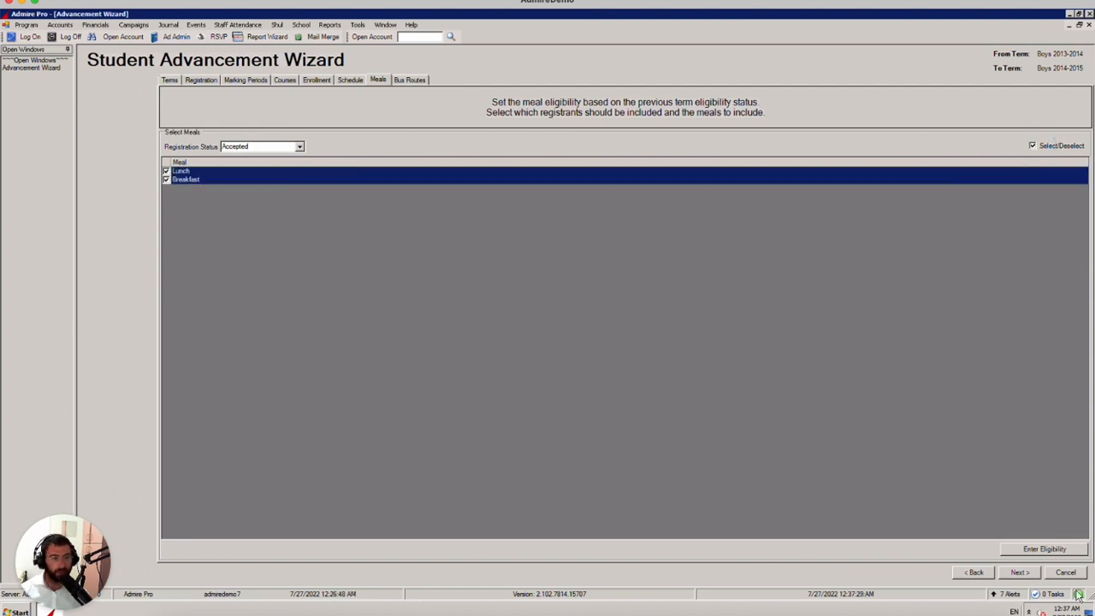
pyautogui.click(1035, 549)
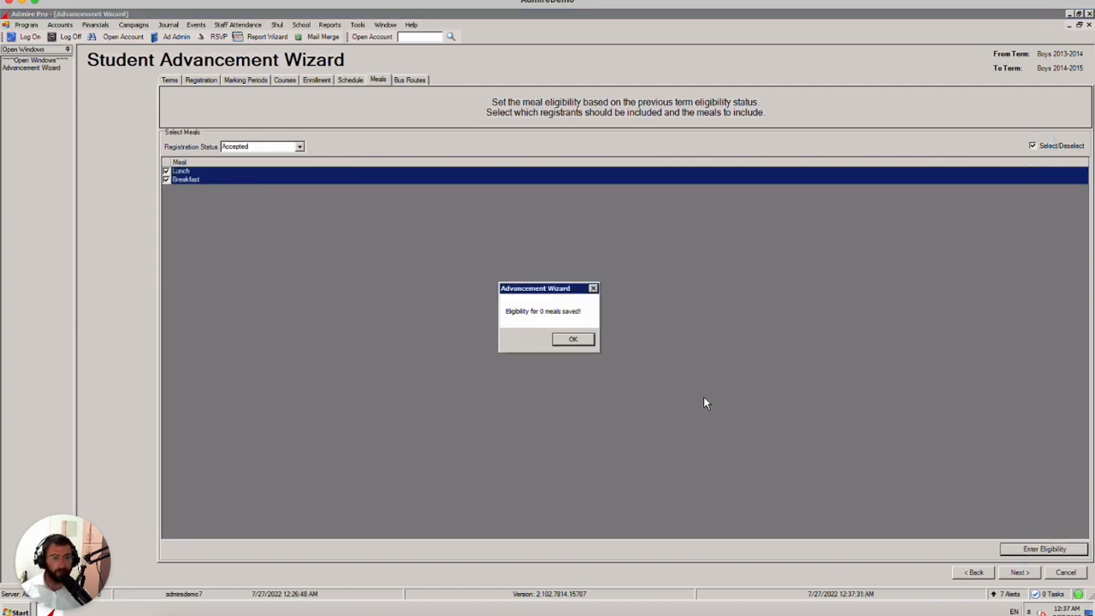
pyautogui.click(571, 340)
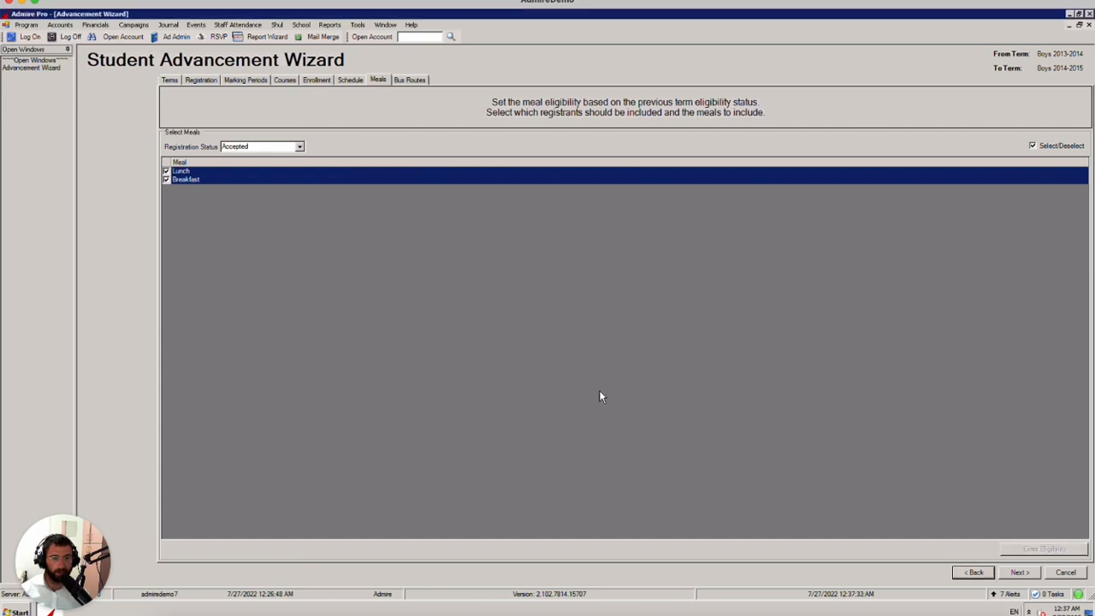
# Step: Continue to the bus routes and create both the From School route C234 and the To School route C456 for the new term
pyautogui.click(1019, 572)
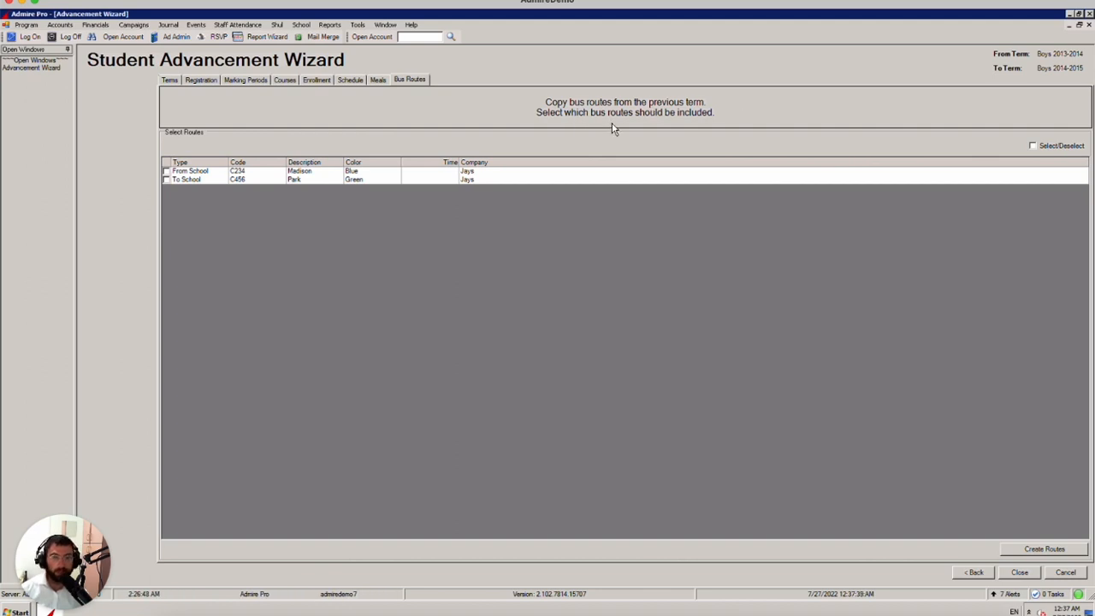
pyautogui.click(1033, 146)
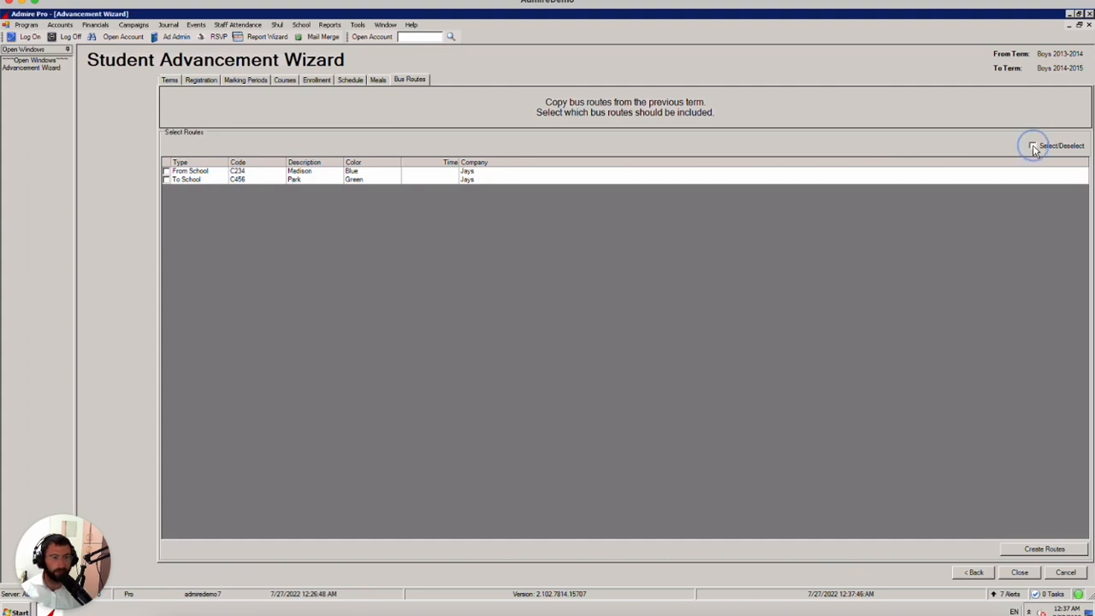
pyautogui.click(167, 172)
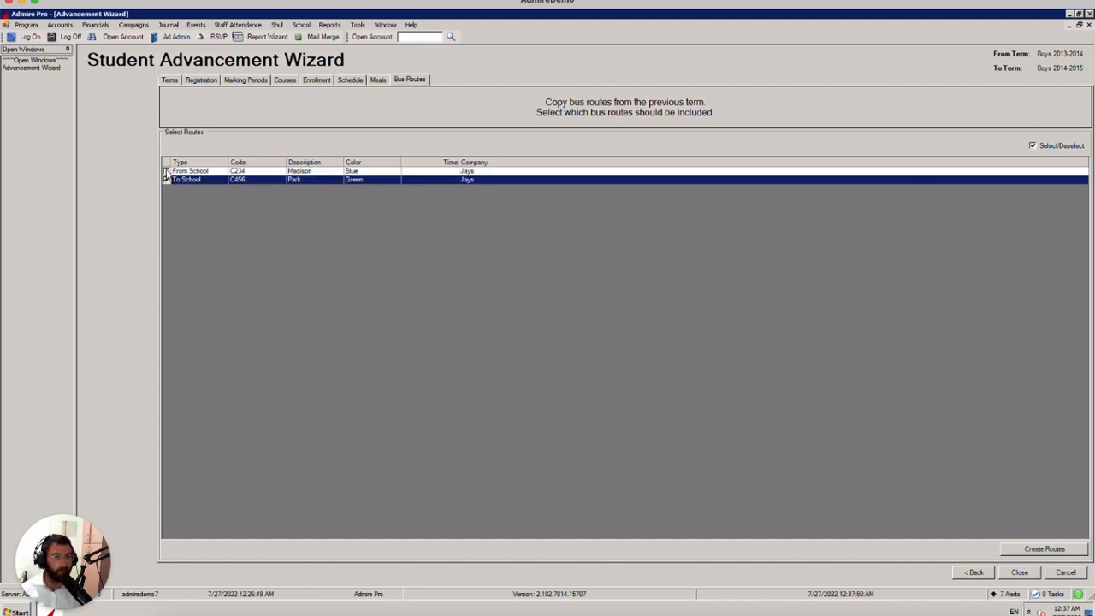
pyautogui.click(167, 172)
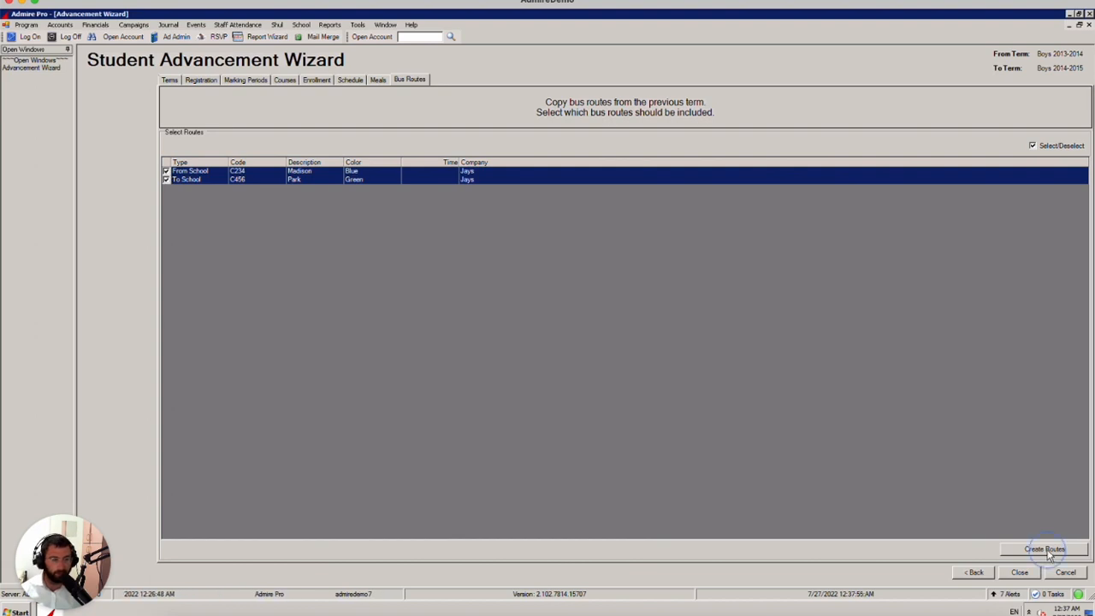
pyautogui.click(1045, 549)
pyautogui.click(576, 342)
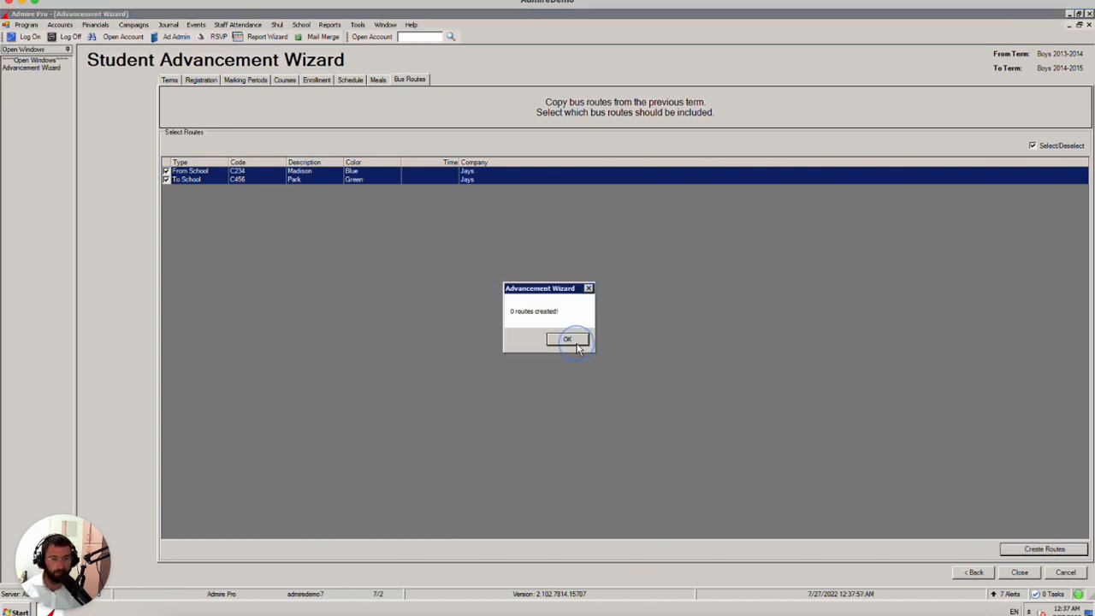